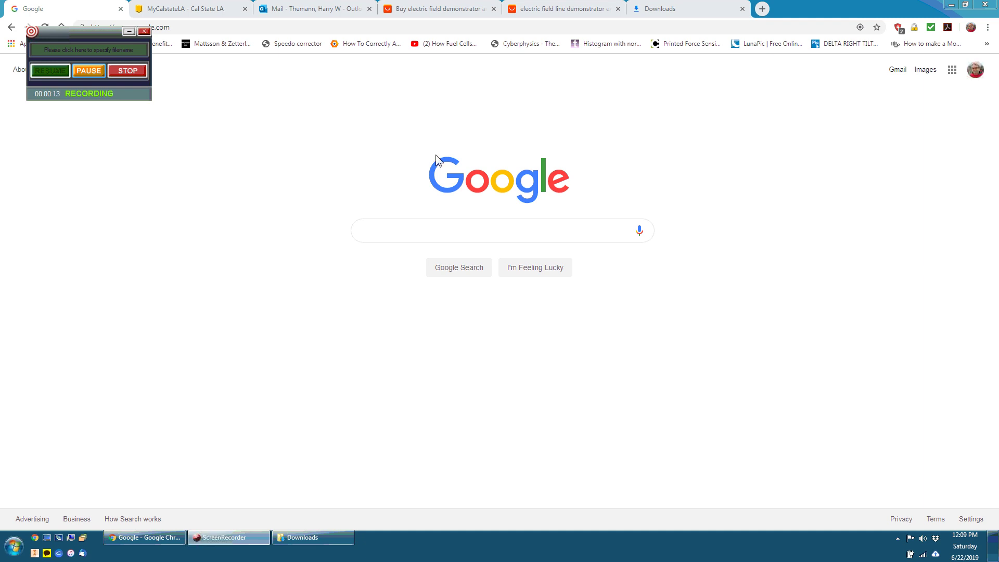
# Search Google for "anaconda windows"
pyautogui.click(379, 232)
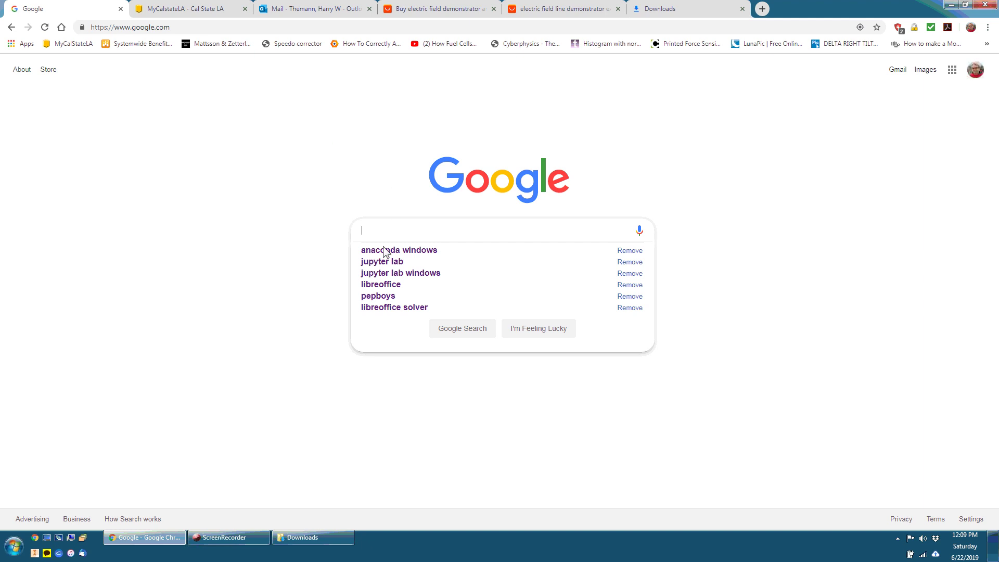
pyautogui.write('ana')
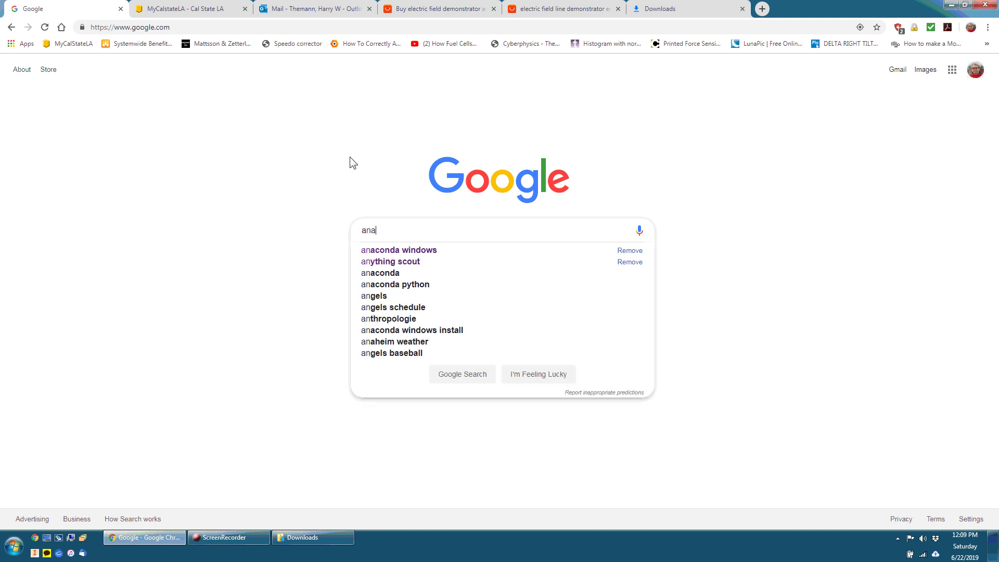
pyautogui.write('condo')
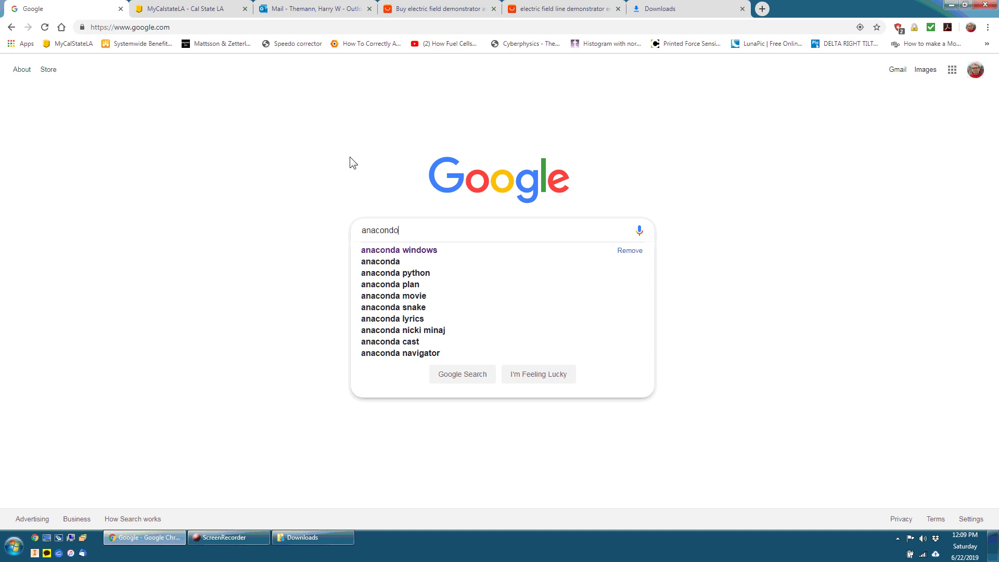
pyautogui.press('BackSpace')
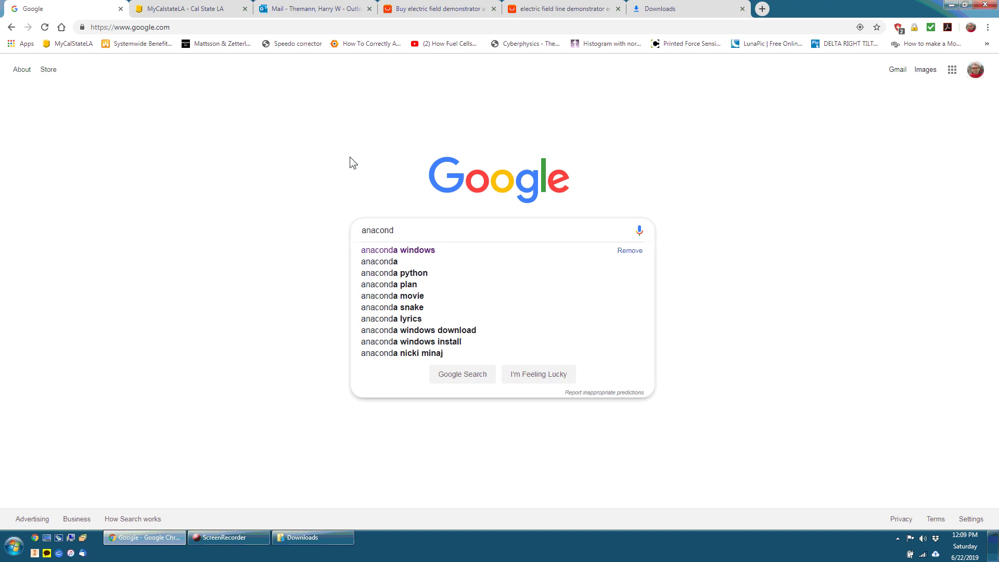
pyautogui.write('a ')
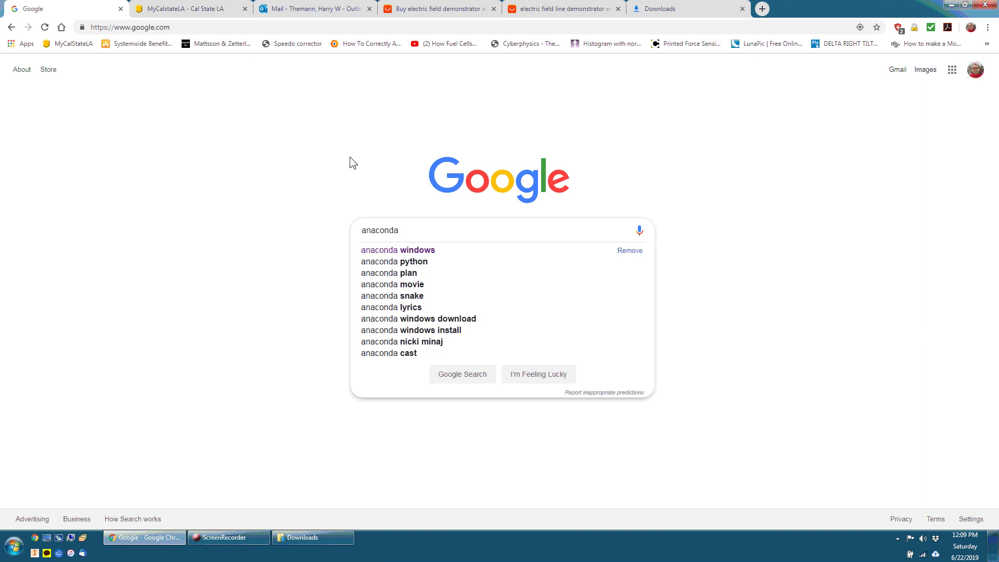
pyautogui.write('window')
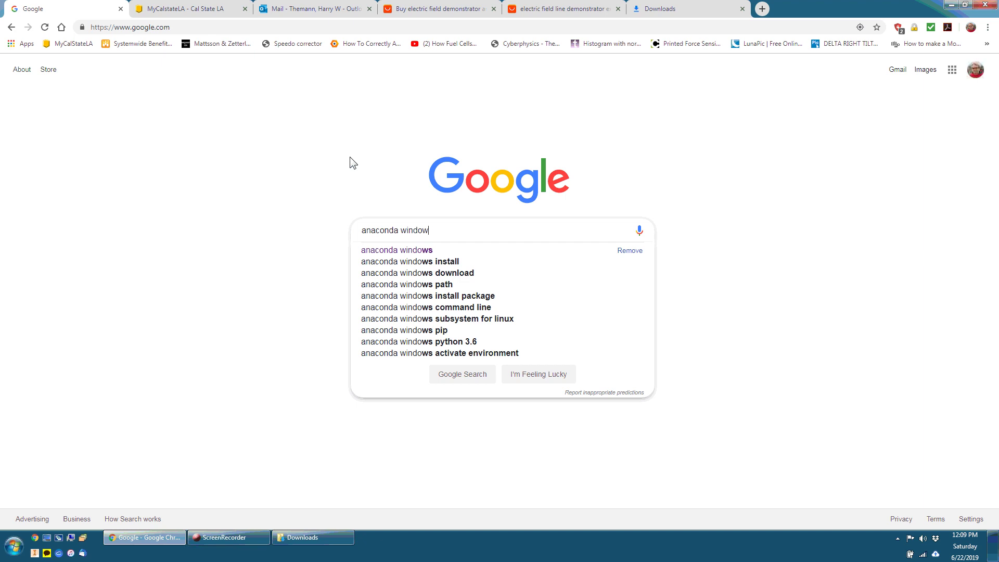
pyautogui.write('s')
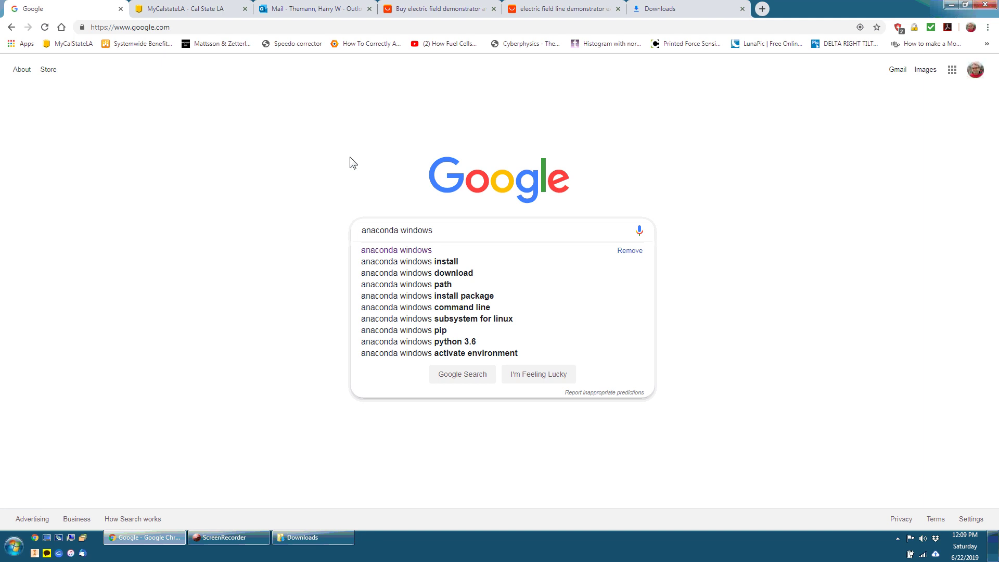
pyautogui.press('Return')
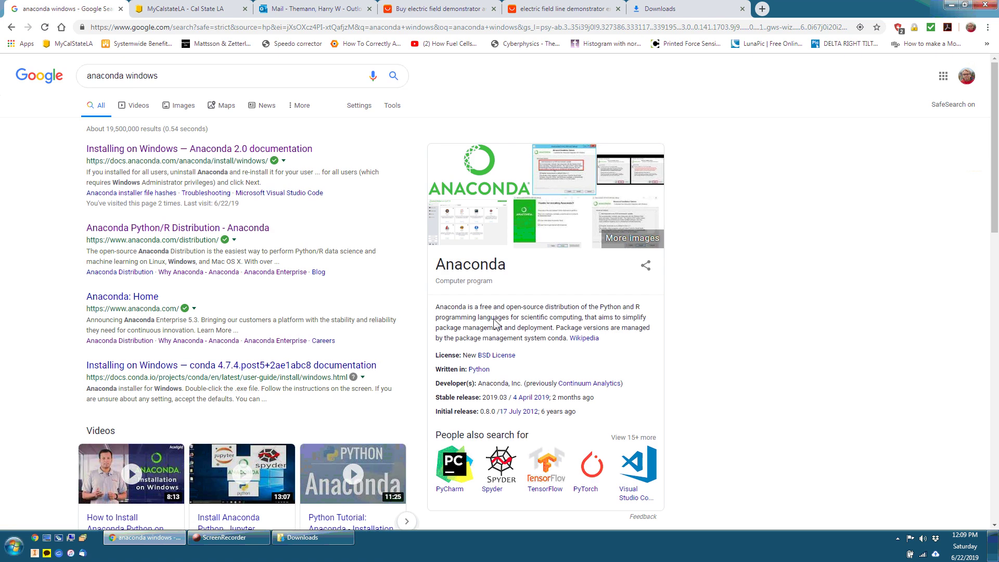
# Open the "Installing on Windows" Anaconda documentation result and follow its installer link to the Anaconda Distribution download section
pyautogui.click(584, 339)
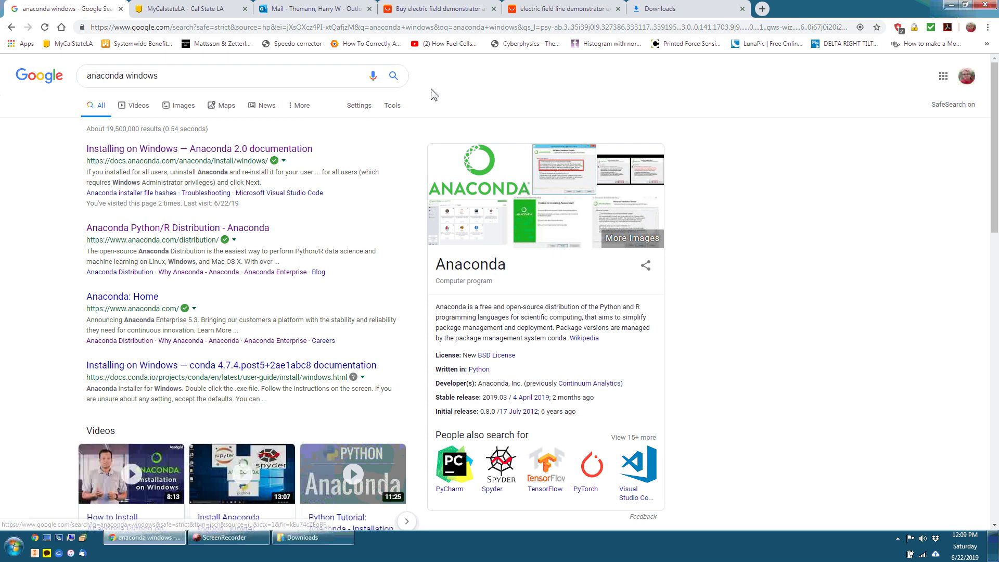
pyautogui.moveTo(111, 148); pyautogui.dragTo(149, 153)
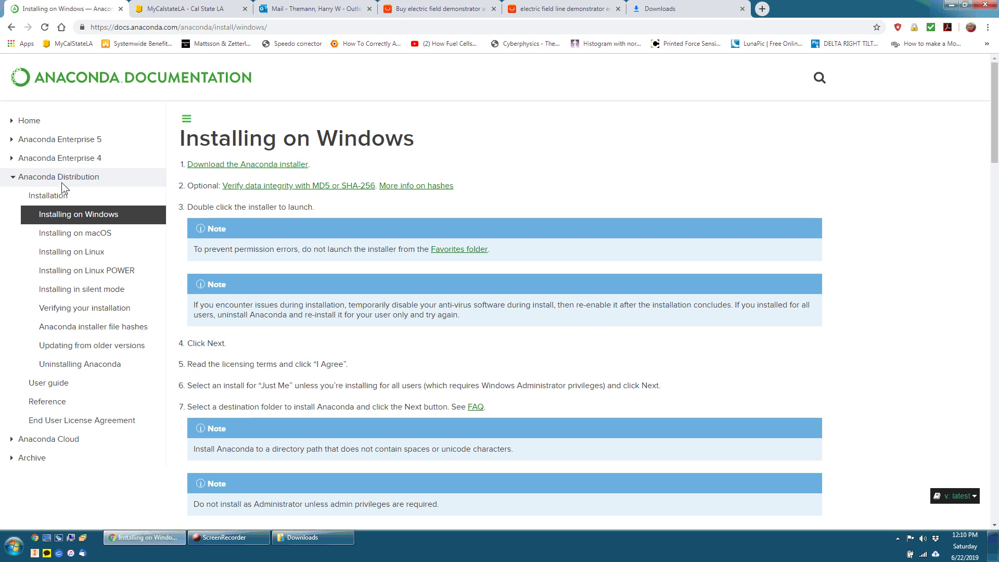
pyautogui.click(215, 166)
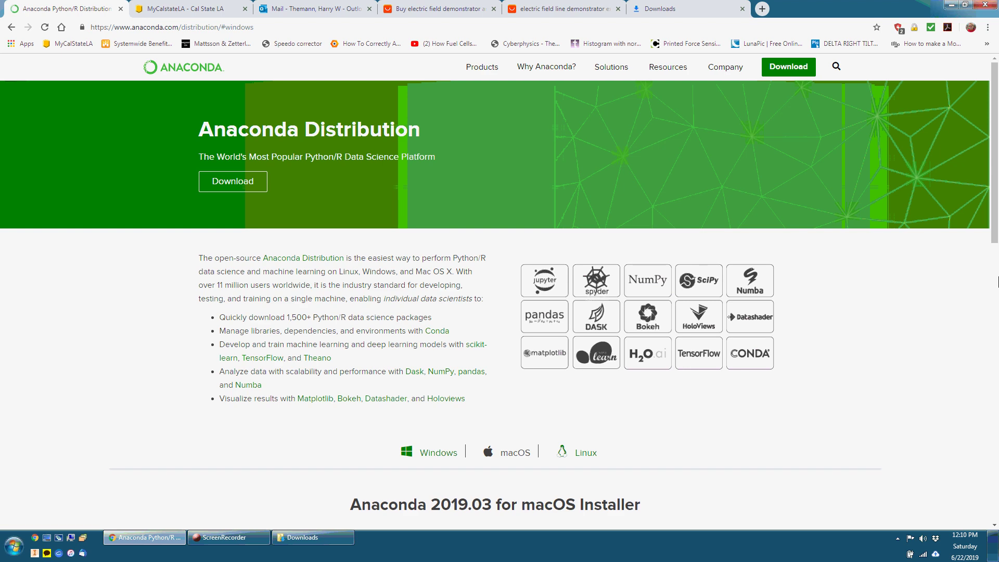
pyautogui.click(239, 180)
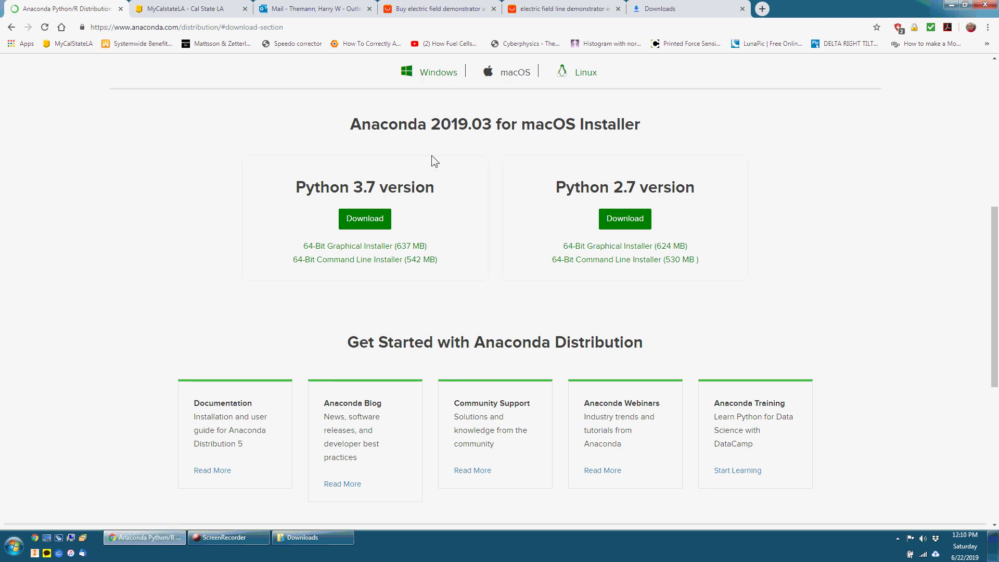
# Download the Python 3.7 version of the Anaconda 2019.03 Windows installer and show the full list of downloads
pyautogui.click(438, 74)
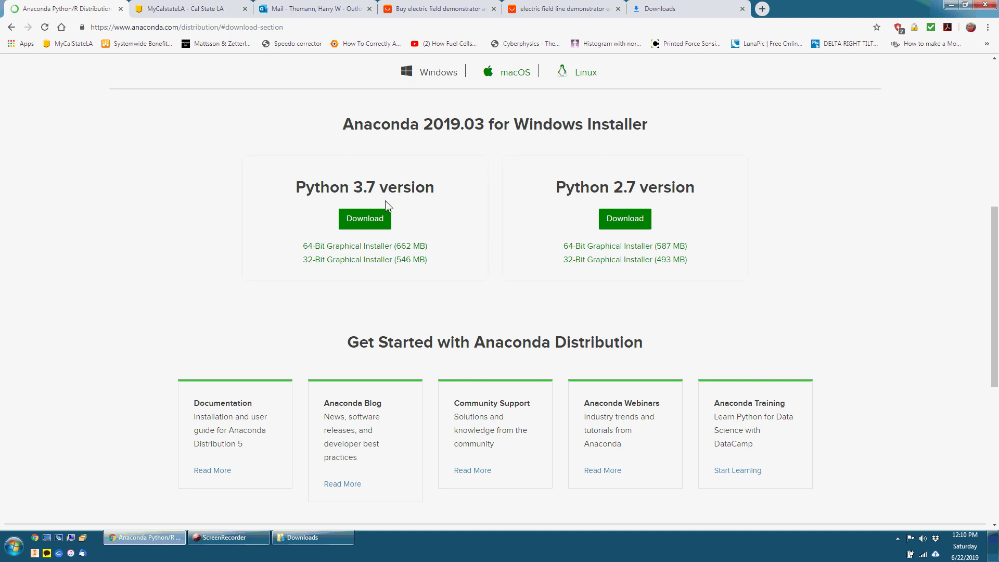
pyautogui.click(368, 222)
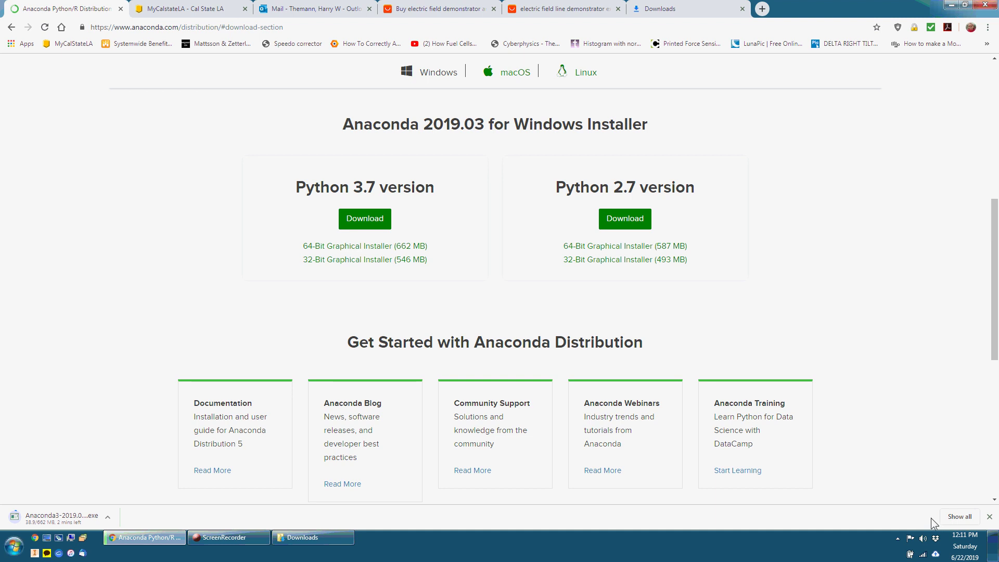
pyautogui.click(960, 517)
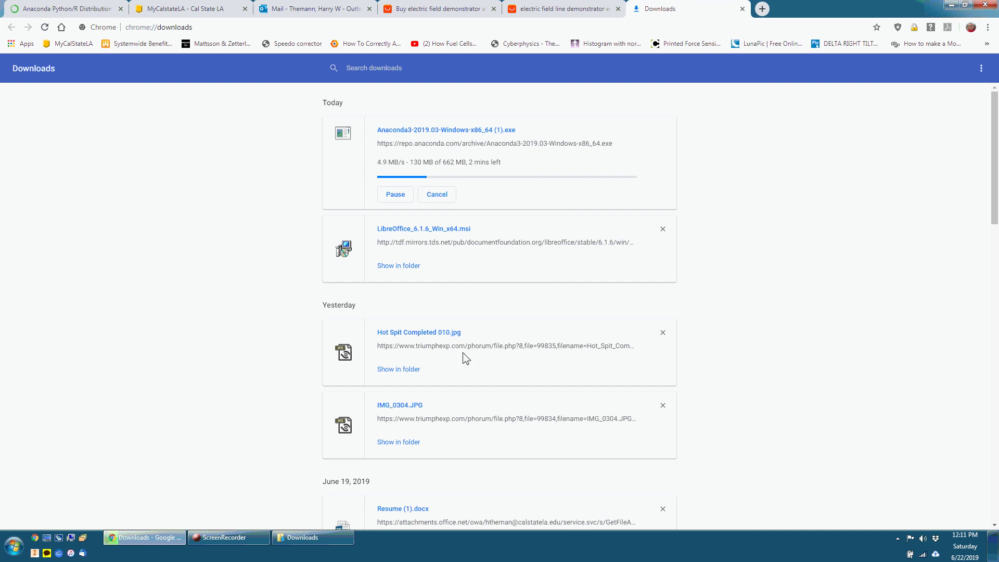
pyautogui.moveTo(242, 541)
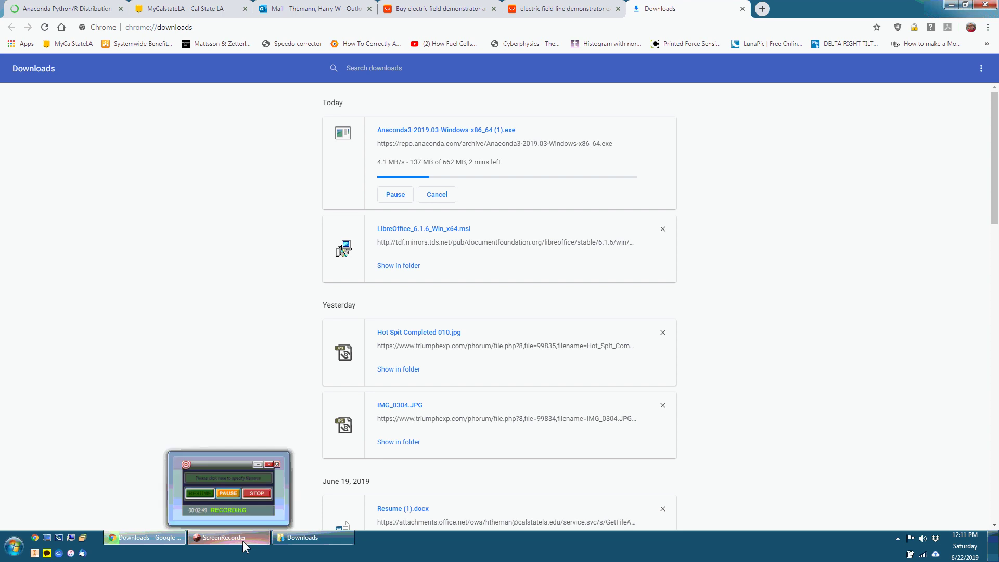
pyautogui.click(242, 541)
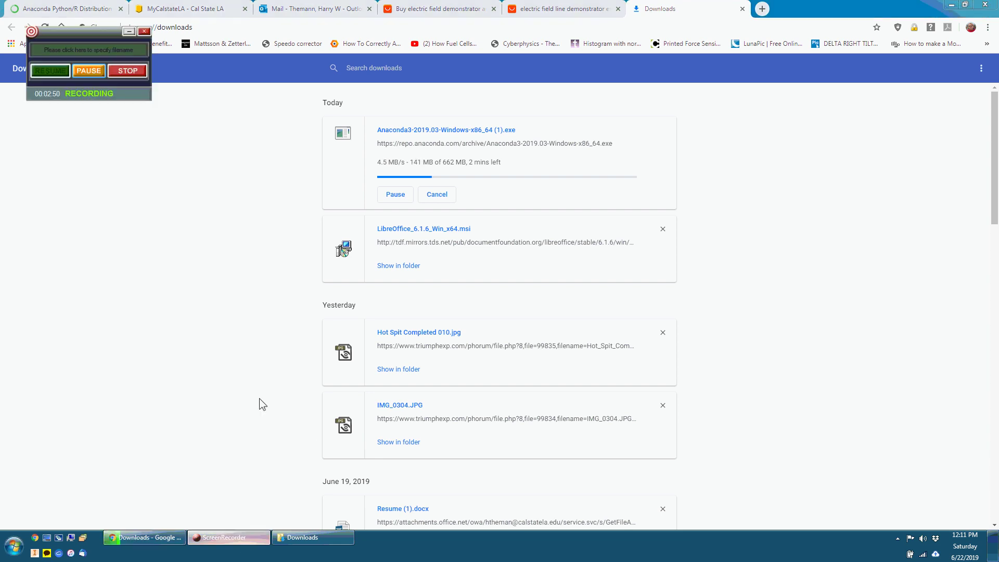
pyautogui.click(81, 70)
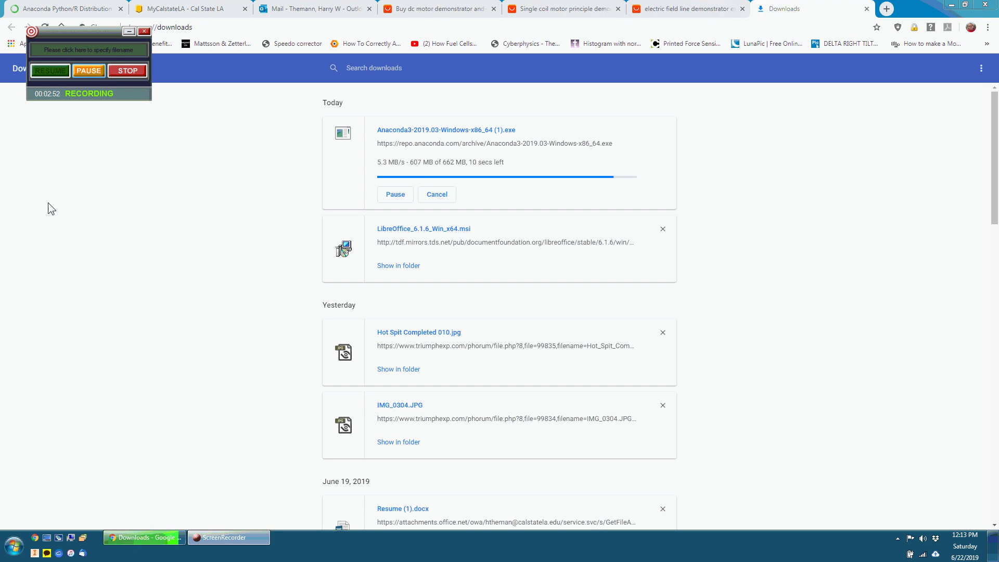
pyautogui.click(179, 163)
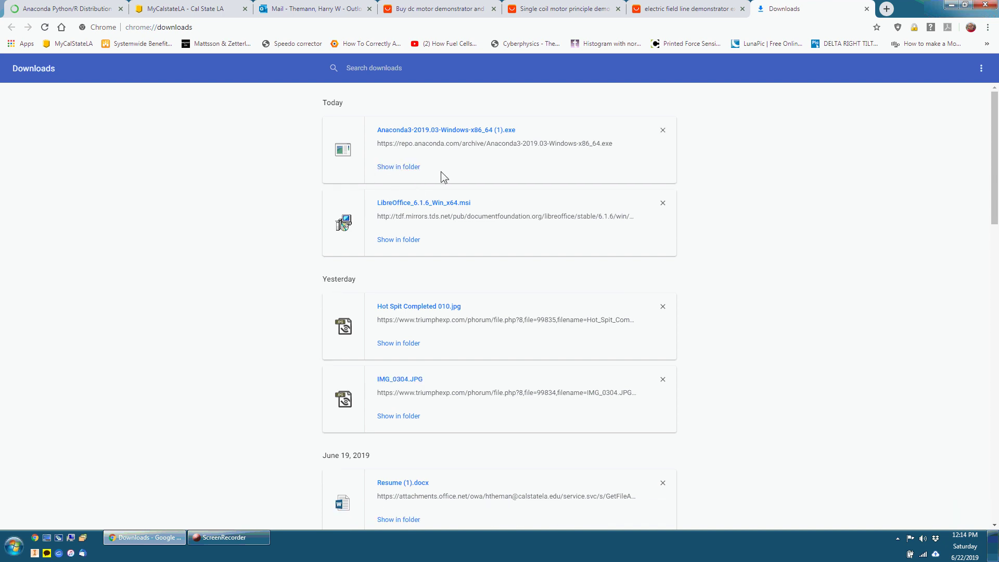
# Minimize the browser, find the Downloads folder by searching Windows for "down", and open it on the desktop
pyautogui.click(954, 7)
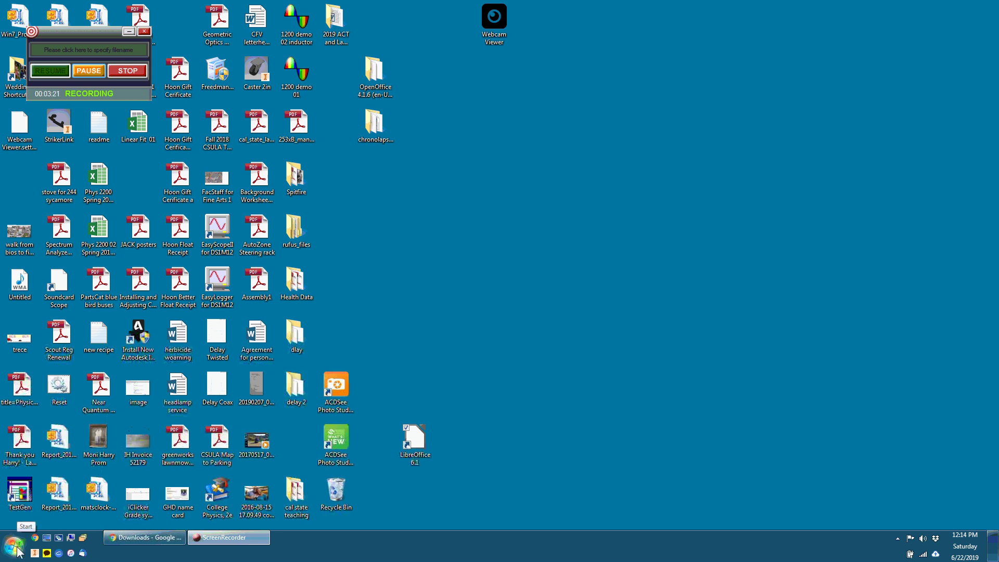
pyautogui.click(18, 550)
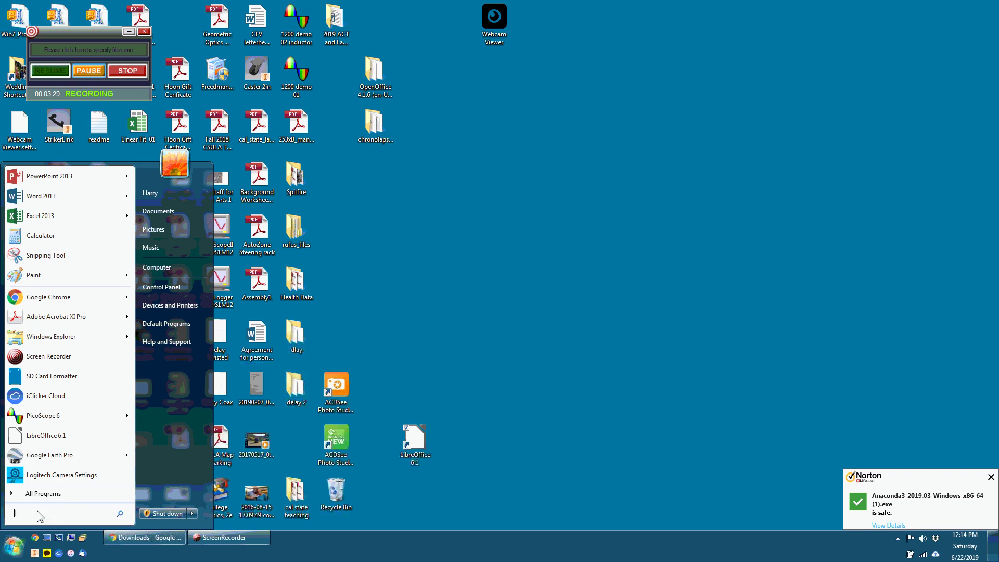
pyautogui.write('do')
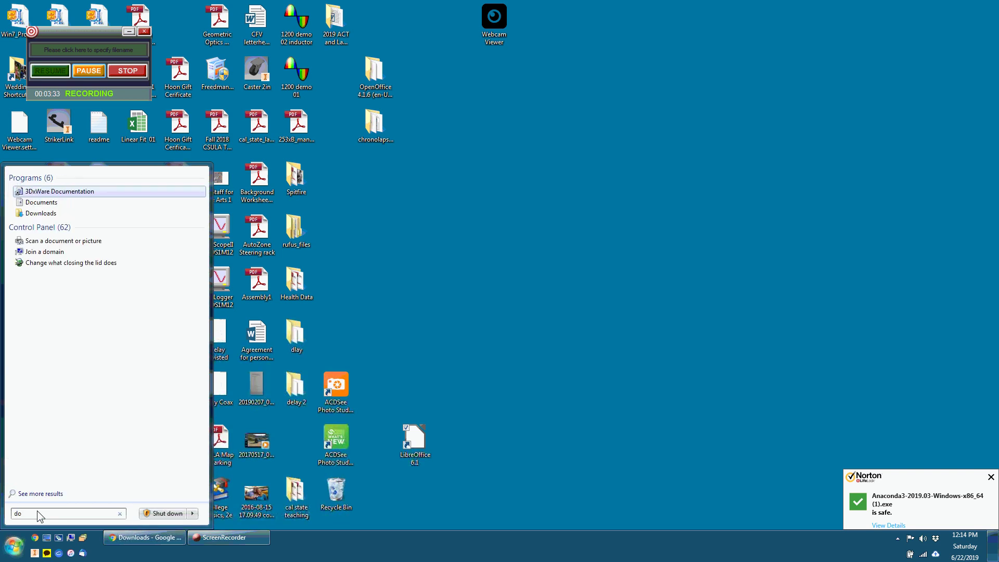
pyautogui.write('wn')
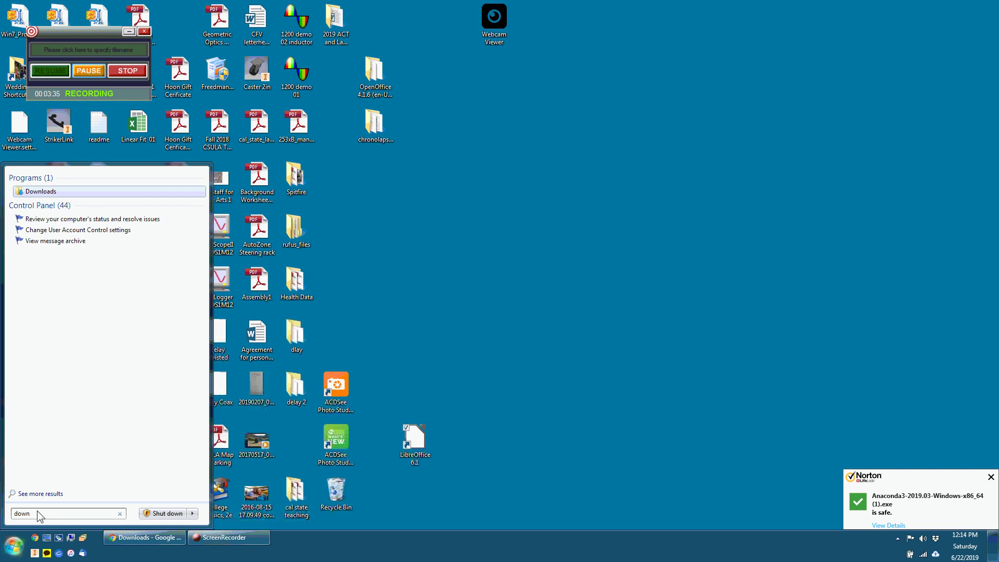
pyautogui.click(37, 191)
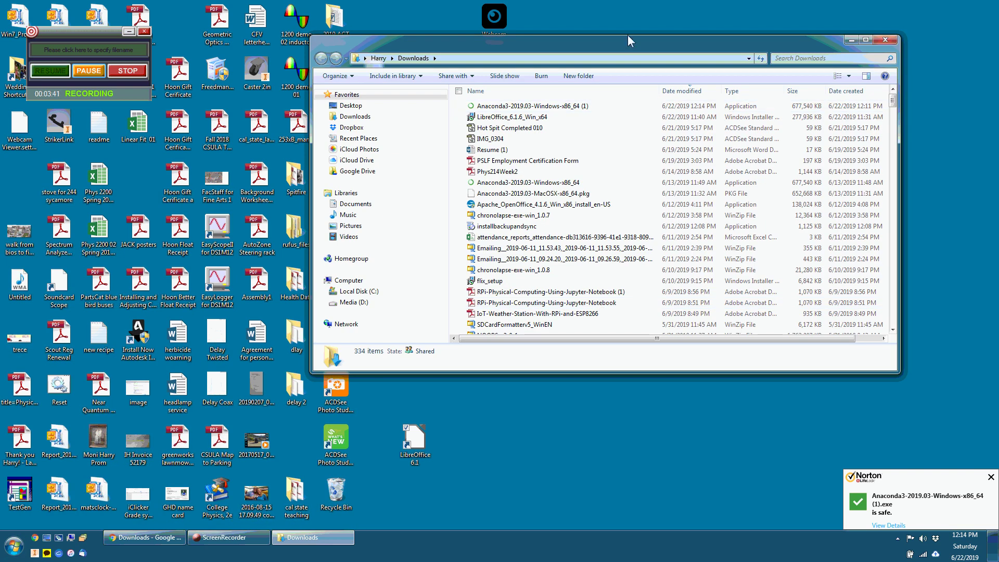
pyautogui.moveTo(623, 46); pyautogui.dragTo(442, 108)
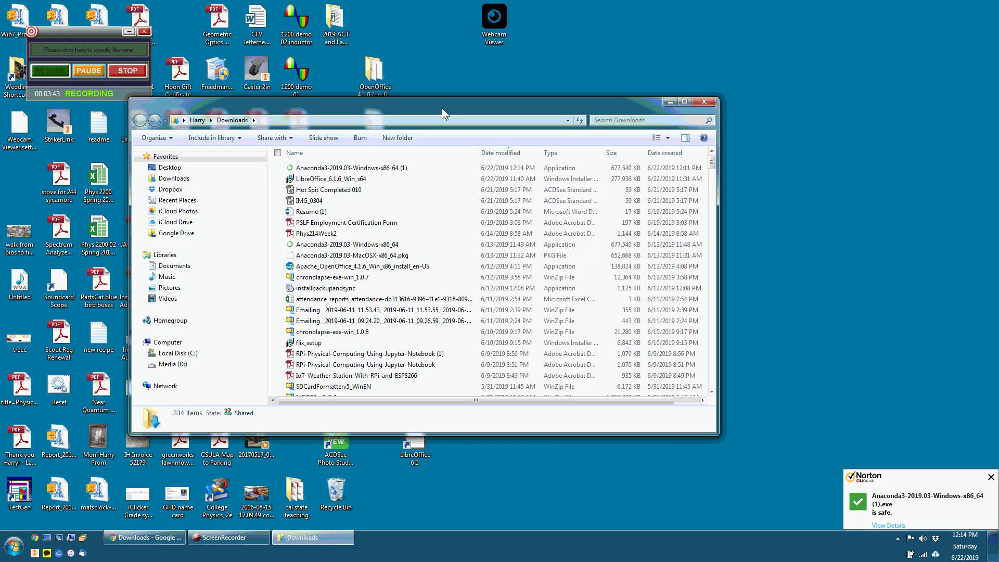
# Sort the Downloads folder by date modified and search it for "anacon"
pyautogui.click(498, 155)
pyautogui.click(498, 156)
pyautogui.click(621, 118)
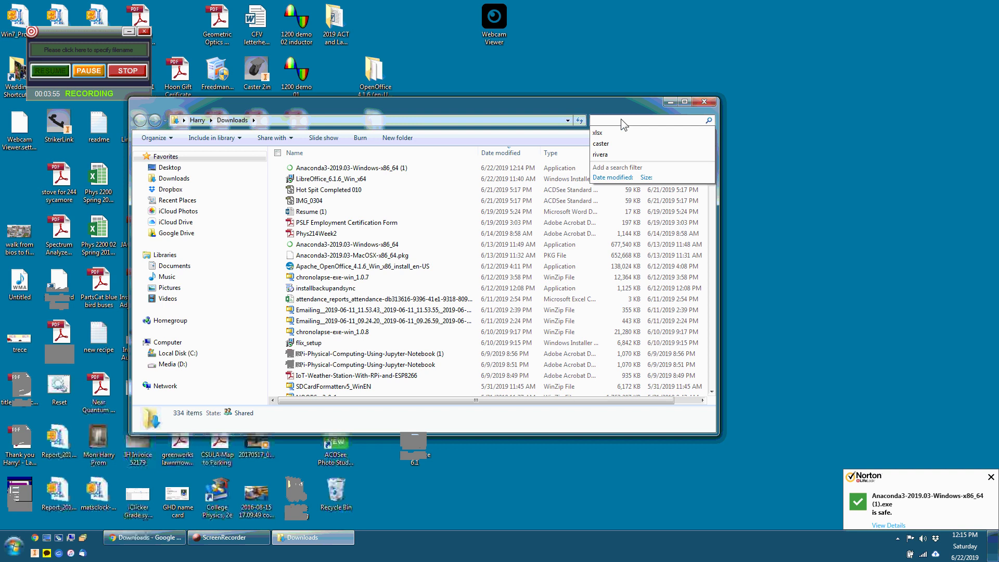
pyautogui.write('ana')
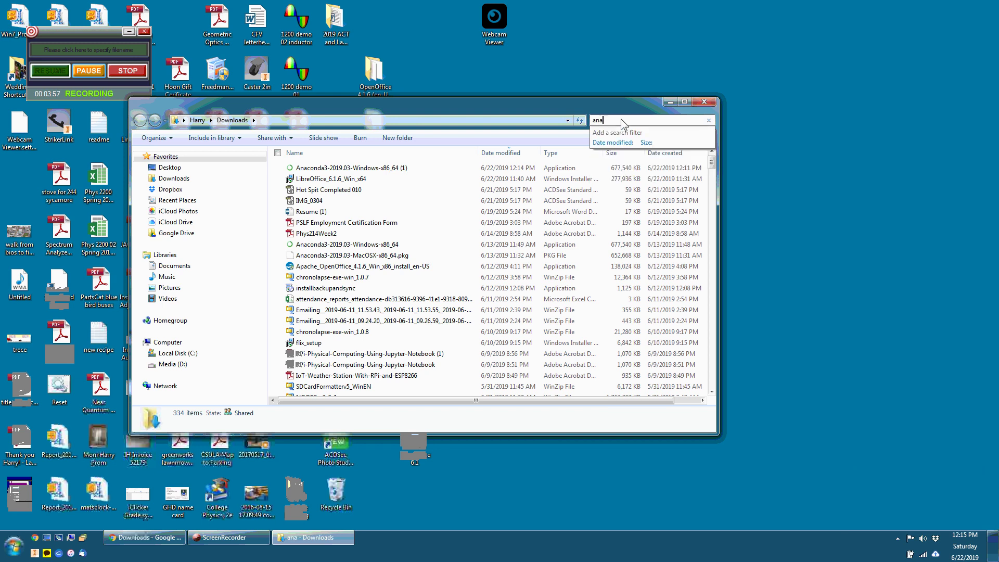
pyautogui.write('con')
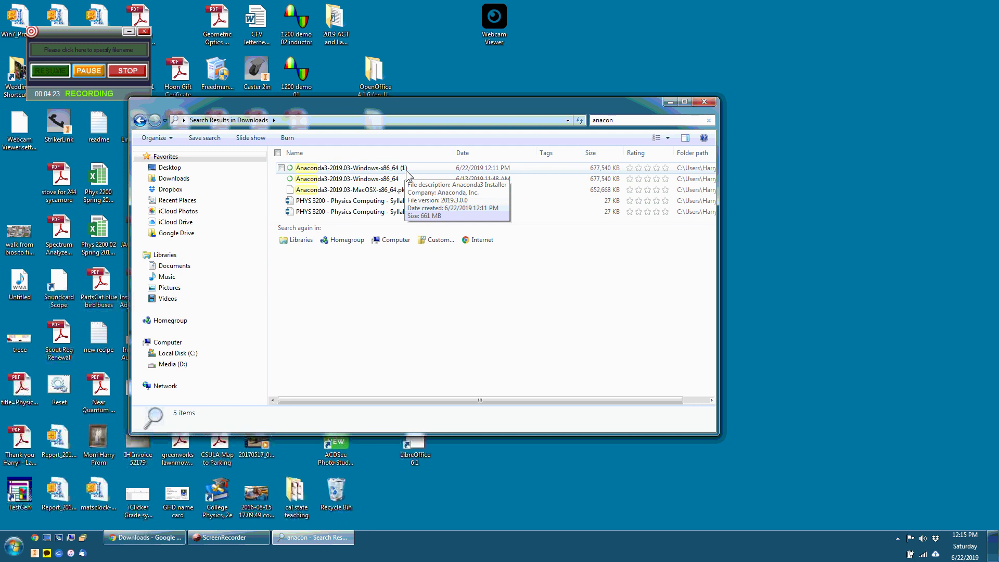
# Launch the Anaconda3-2019.03-Windows-x86_64 installer and allow it to run at the security warning
pyautogui.click(338, 181)
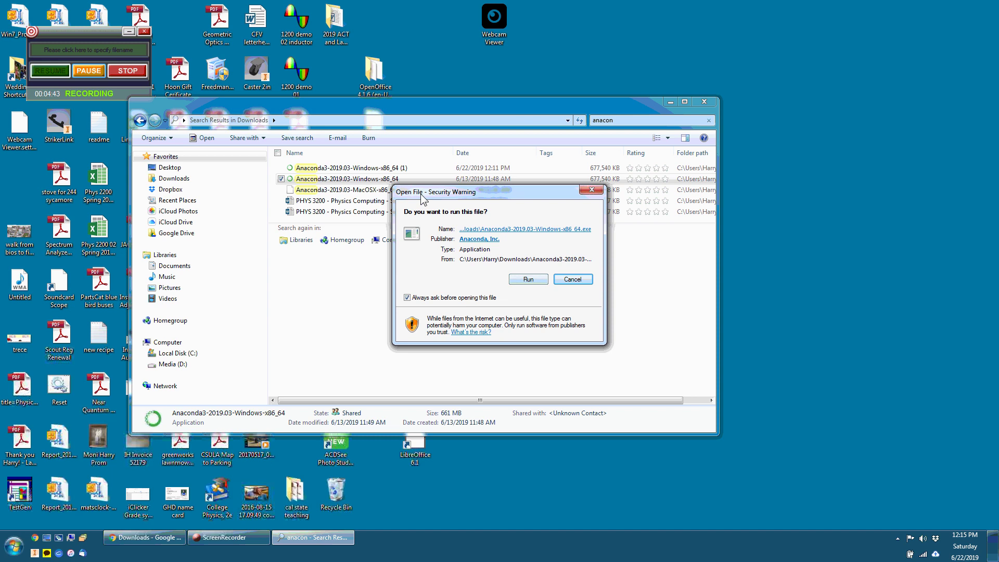
pyautogui.moveTo(421, 194); pyautogui.dragTo(444, 229)
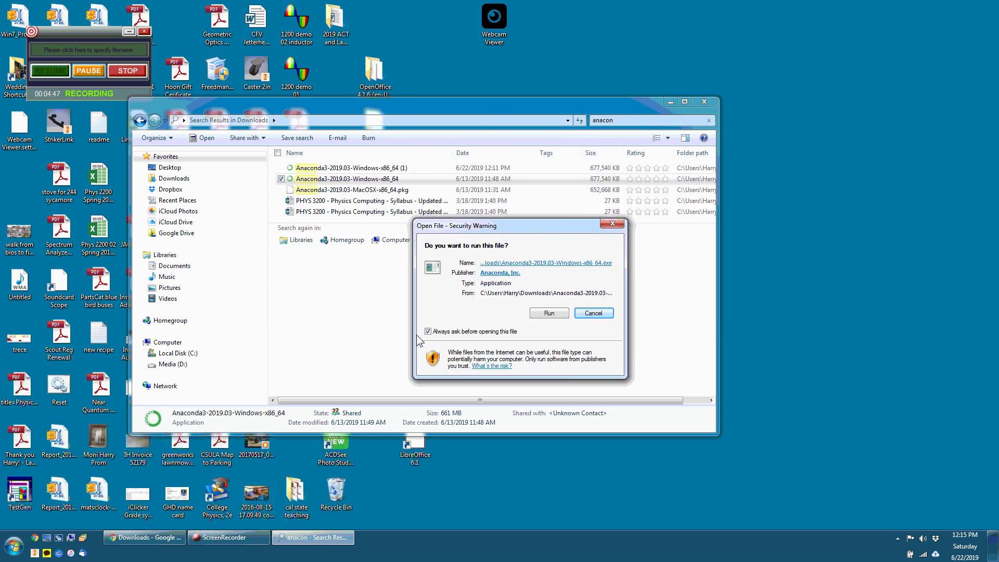
pyautogui.click(547, 313)
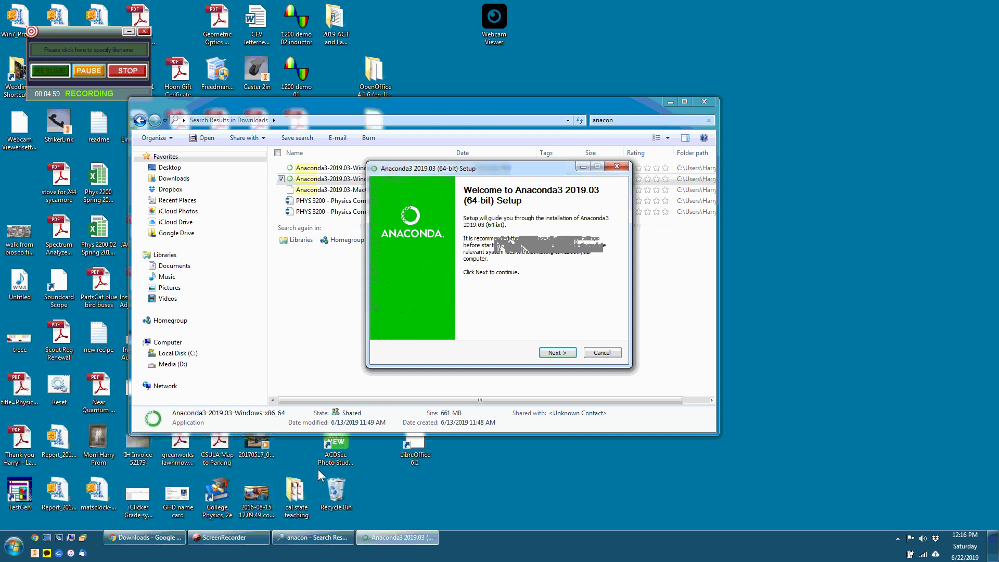
# Close the Chrome browser and move the Downloads search window down, clear of the Anaconda3 setup window
pyautogui.moveTo(149, 542)
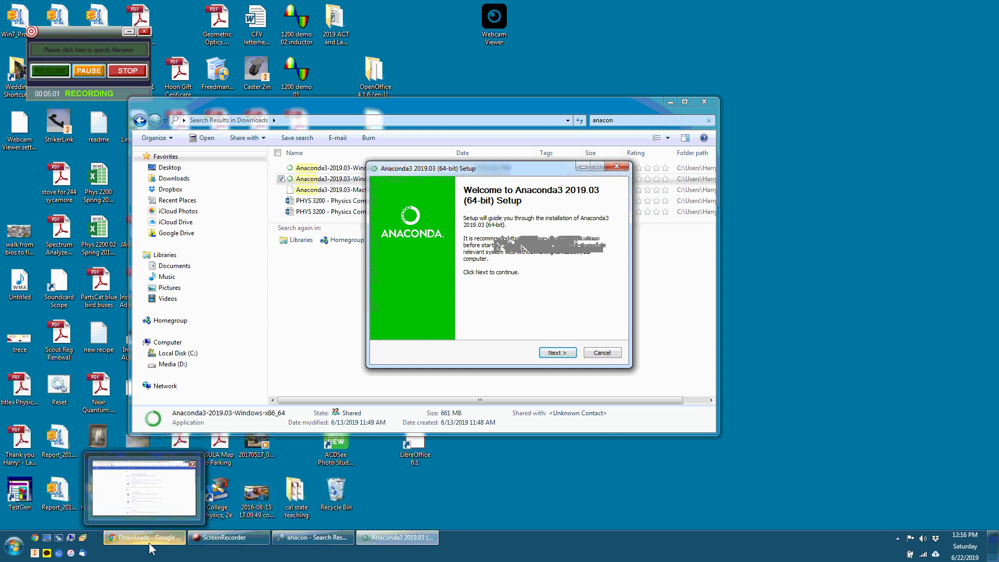
pyautogui.click(149, 542)
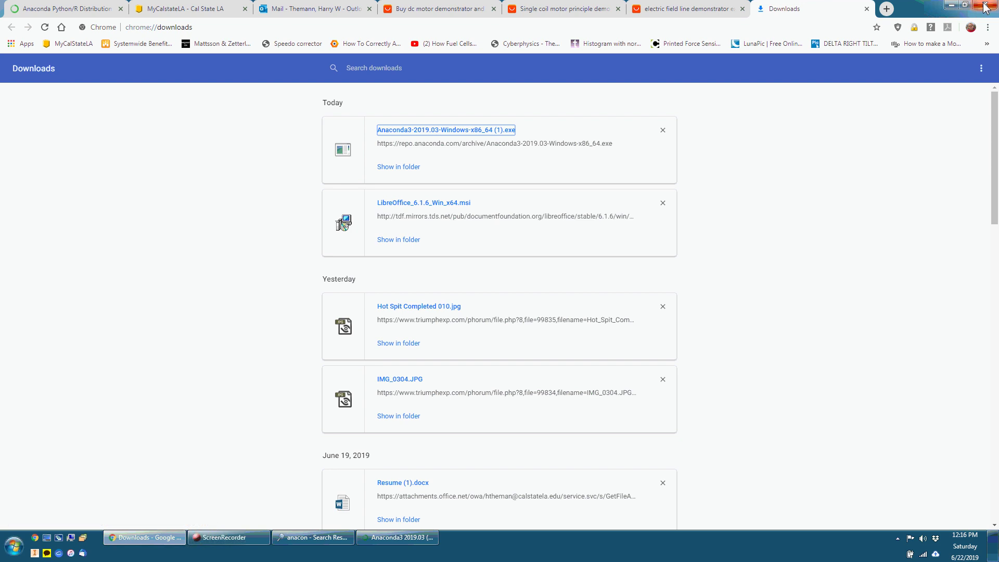
pyautogui.click(986, 7)
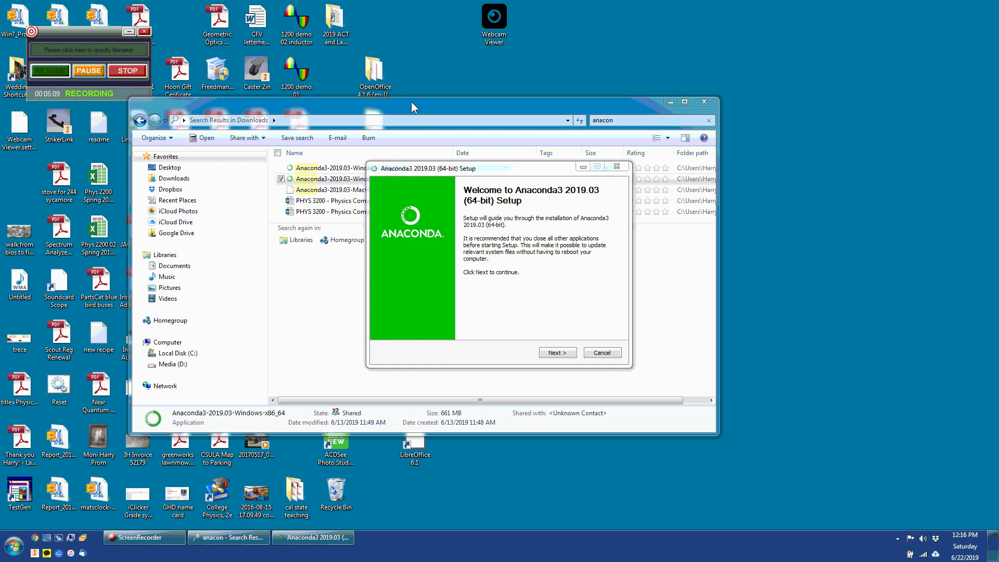
pyautogui.moveTo(411, 101); pyautogui.dragTo(435, 427)
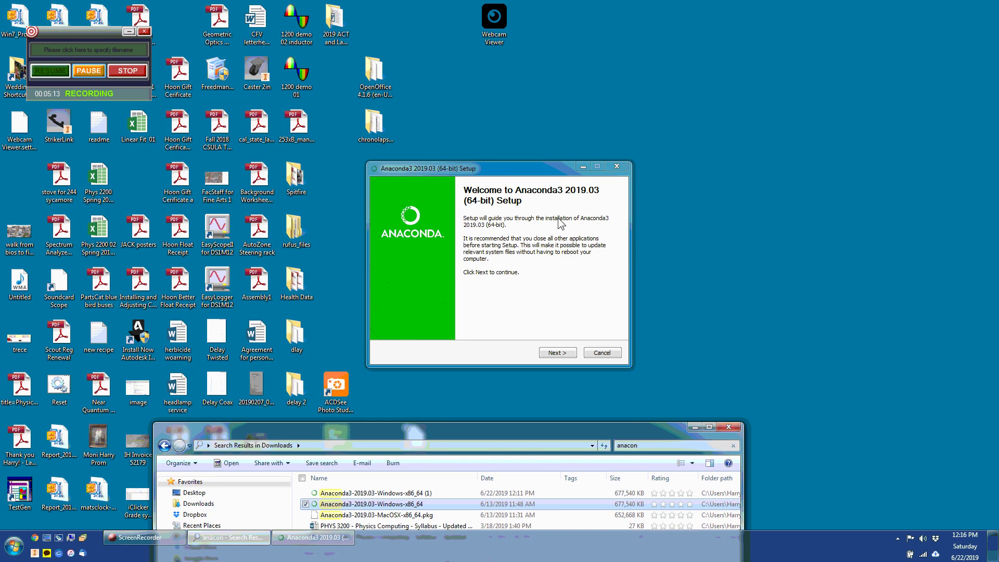
# Continue past the Anaconda3 welcome page, review the license agreement and accept its terms
pyautogui.moveTo(531, 169); pyautogui.dragTo(508, 140)
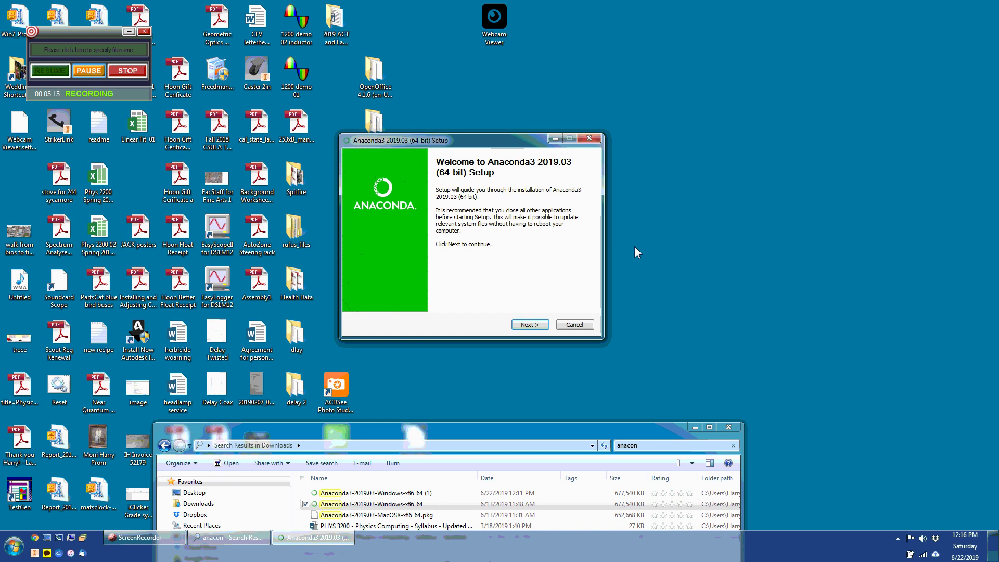
pyautogui.click(529, 326)
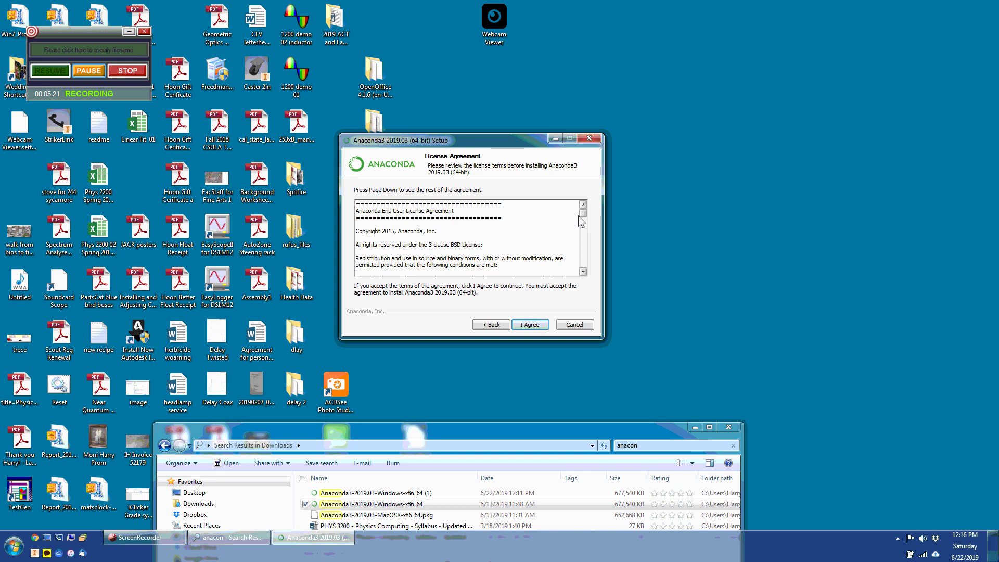
pyautogui.click(583, 271)
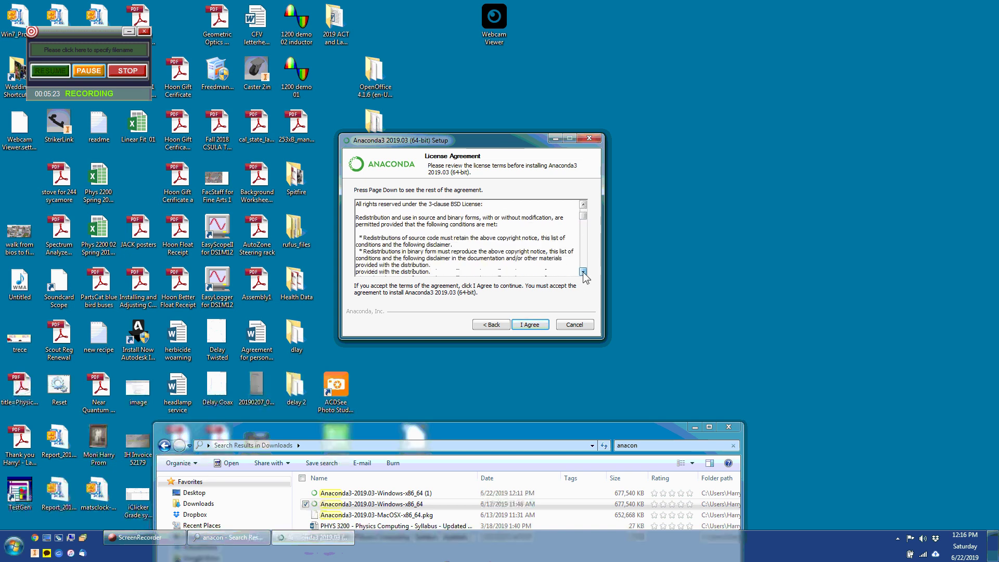
pyautogui.click(583, 272)
pyautogui.click(583, 272)
pyautogui.click(583, 272)
pyautogui.click(583, 272)
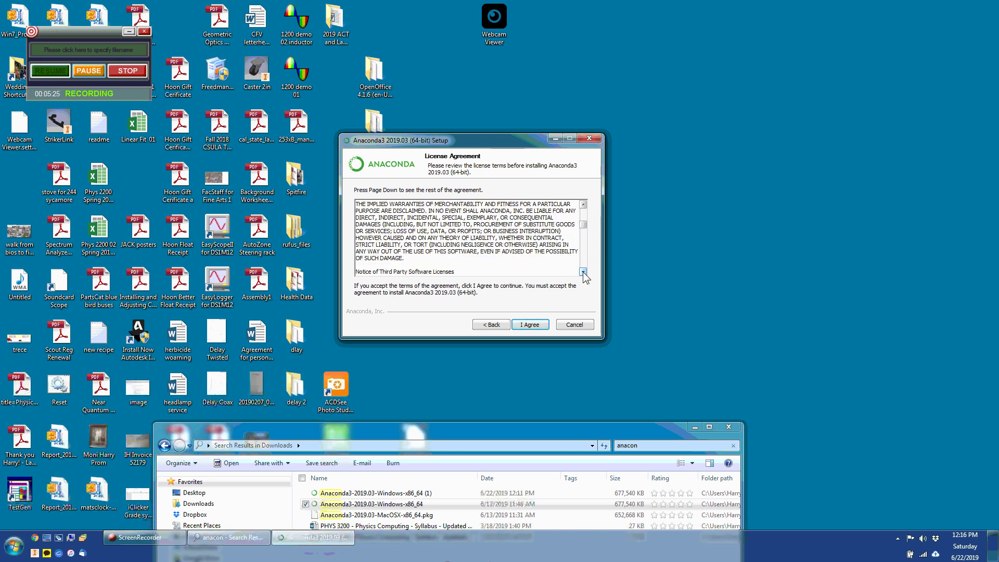
pyautogui.click(584, 264)
pyautogui.click(584, 263)
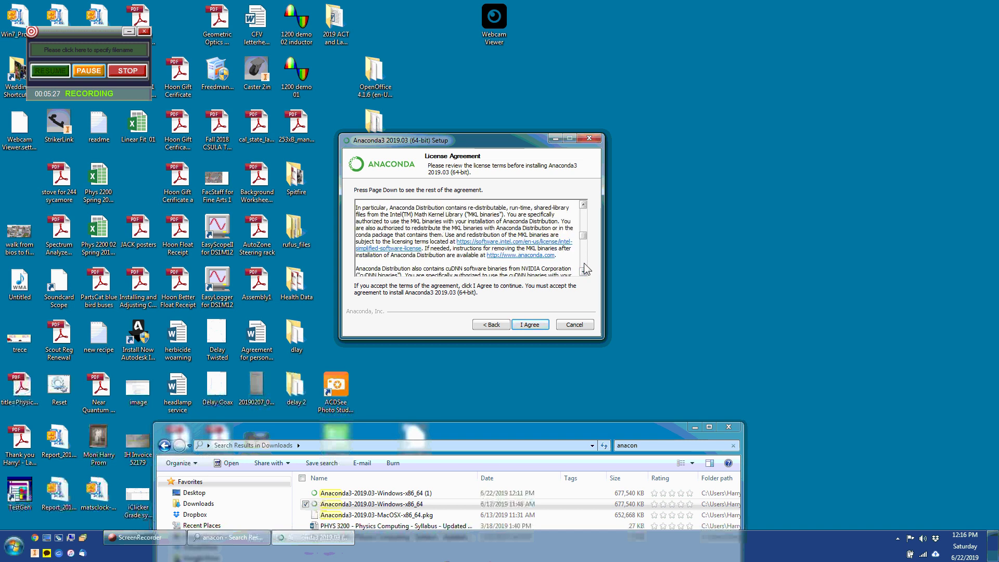
pyautogui.click(584, 263)
pyautogui.click(584, 264)
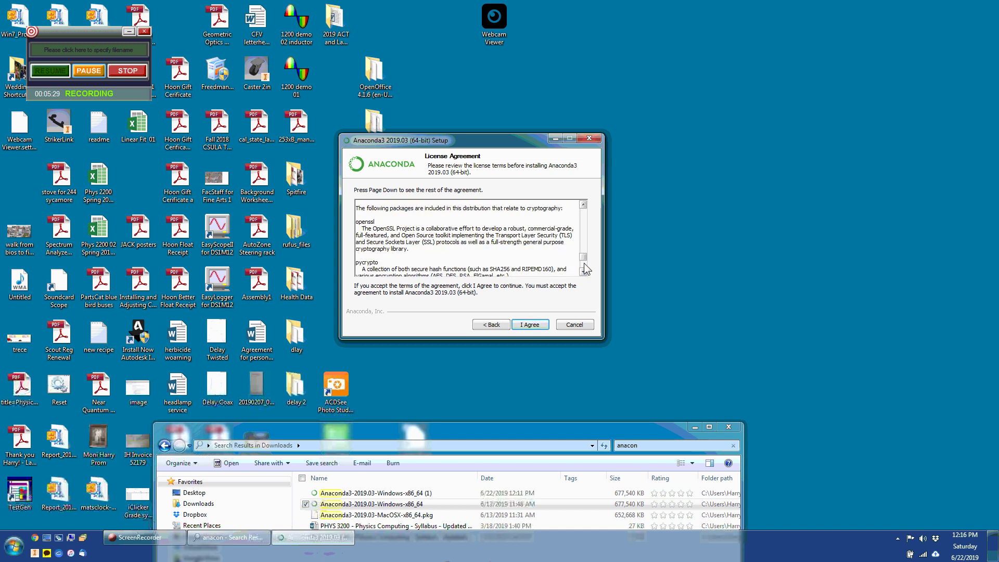
pyautogui.click(585, 264)
pyautogui.click(585, 264)
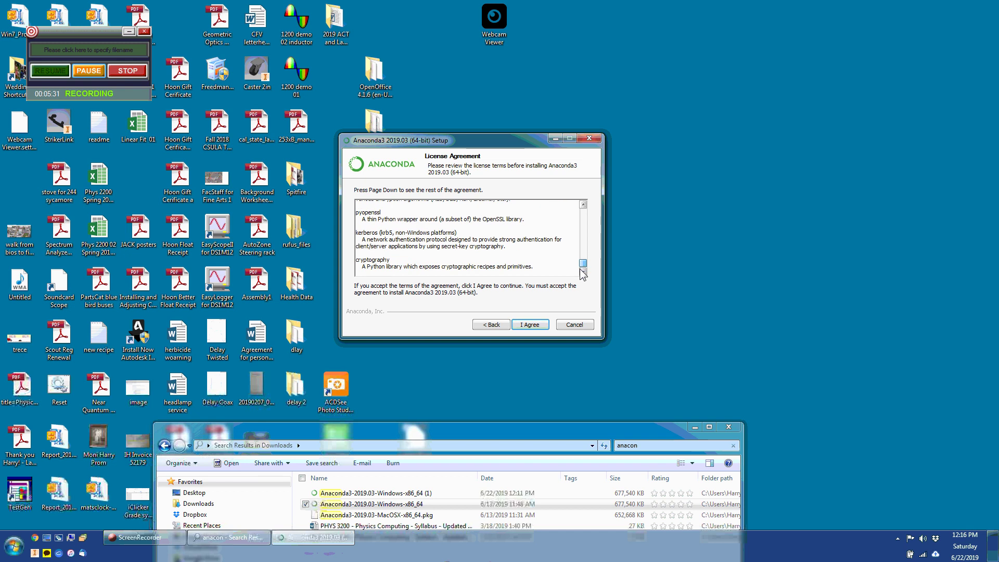
pyautogui.moveTo(583, 266)
pyautogui.mouseDown()
pyautogui.moveTo(582, 213)
pyautogui.moveTo(585, 277)
pyautogui.moveTo(587, 232)
pyautogui.moveTo(581, 265)
pyautogui.mouseUp()
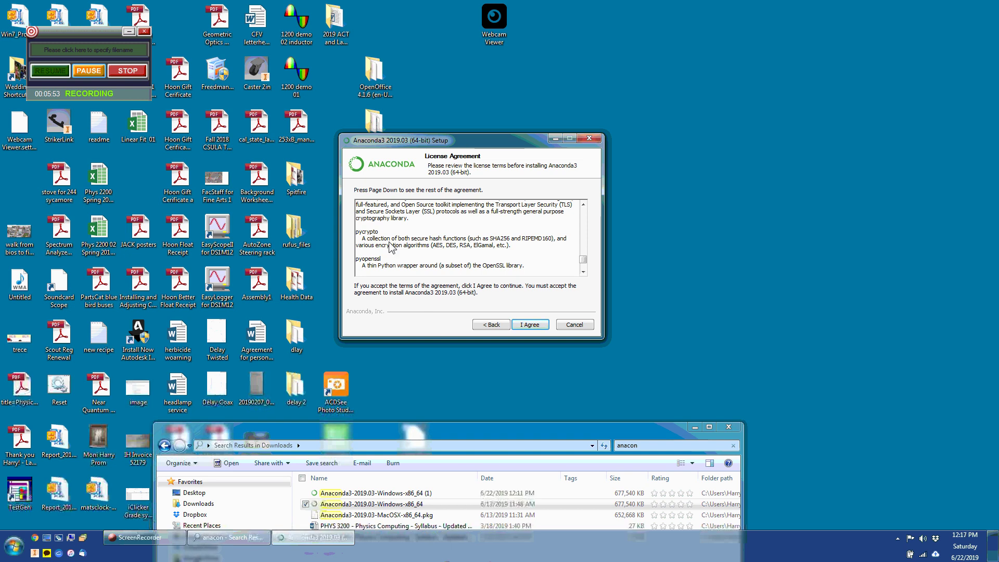
pyautogui.click(534, 325)
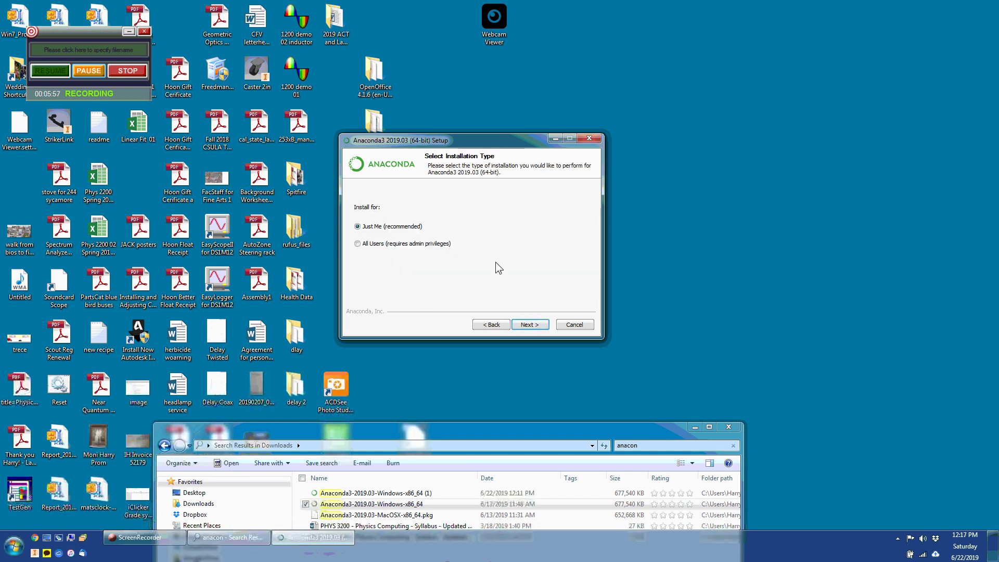
# Choose to install Anaconda3 for All Users (requires admin privileges) and continue to the install location
pyautogui.click(357, 244)
pyautogui.moveTo(514, 138); pyautogui.dragTo(414, 161)
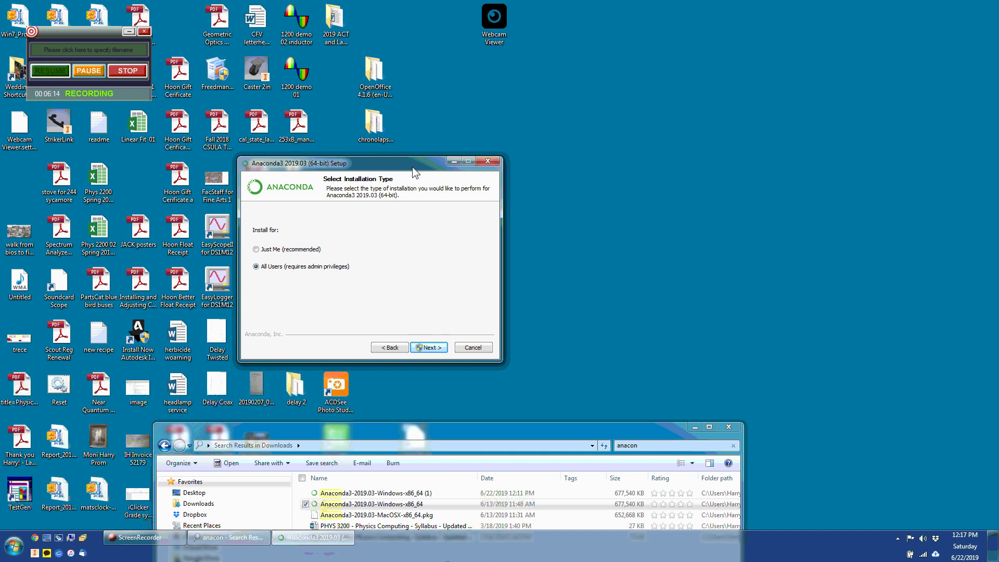
pyautogui.click(259, 250)
pyautogui.click(256, 266)
pyautogui.click(424, 347)
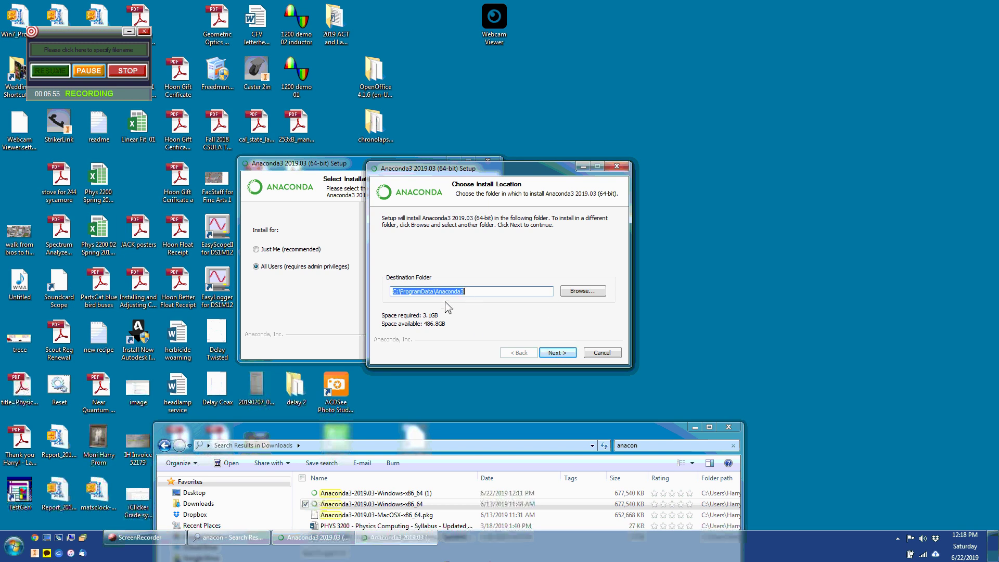
# Accept C:\ProgramData\Anaconda3 and the default advanced options, and start the installation with its details shown
pyautogui.click(565, 353)
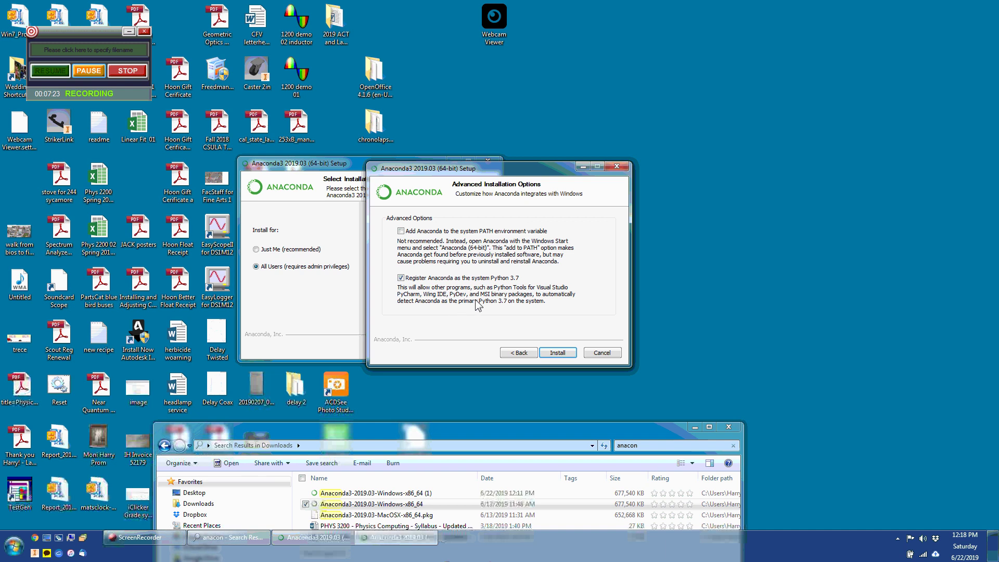
pyautogui.click(560, 352)
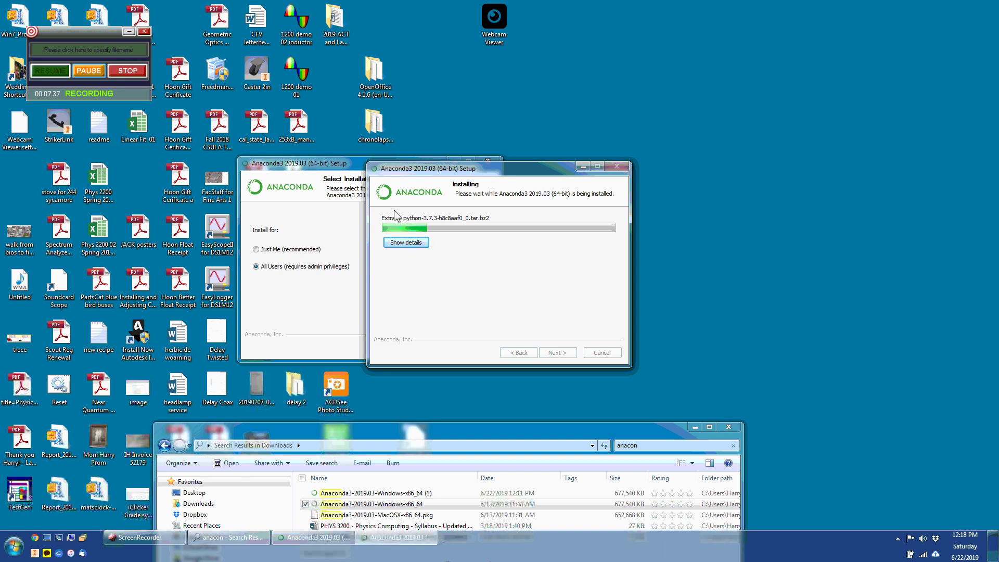
pyautogui.click(405, 243)
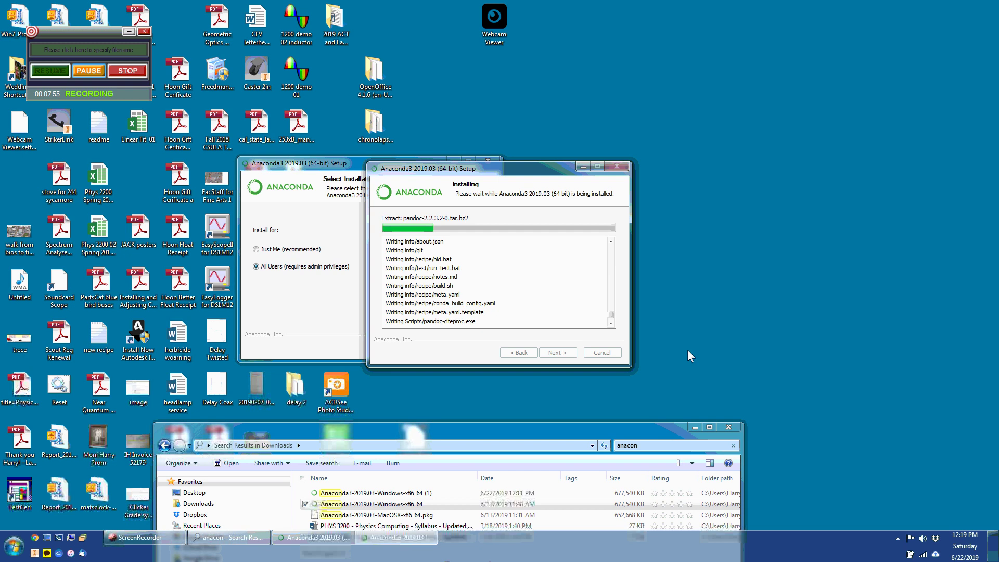
# Move the installation progress window clear of the Select Installation Type window
pyautogui.moveTo(519, 170); pyautogui.dragTo(691, 143)
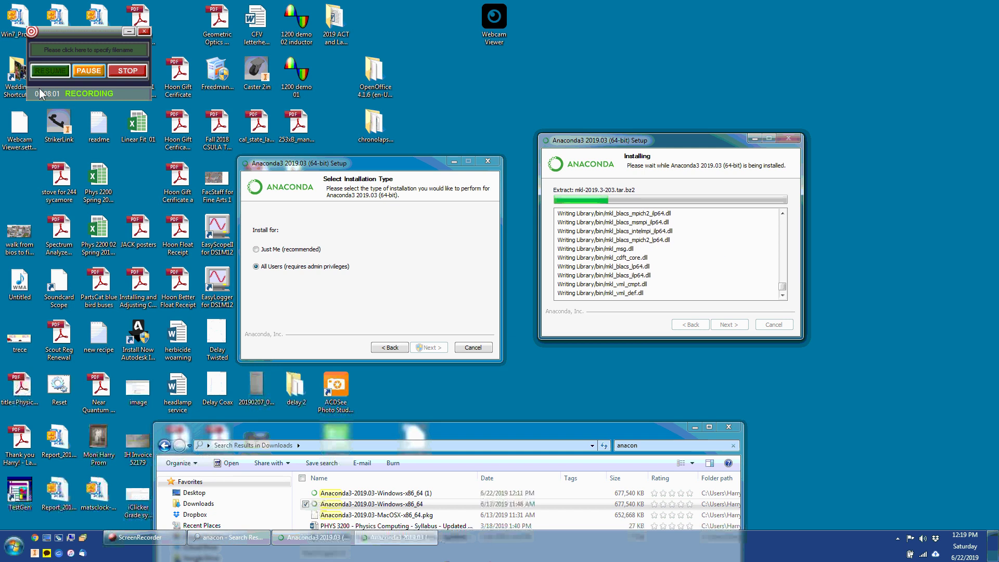
pyautogui.click(89, 71)
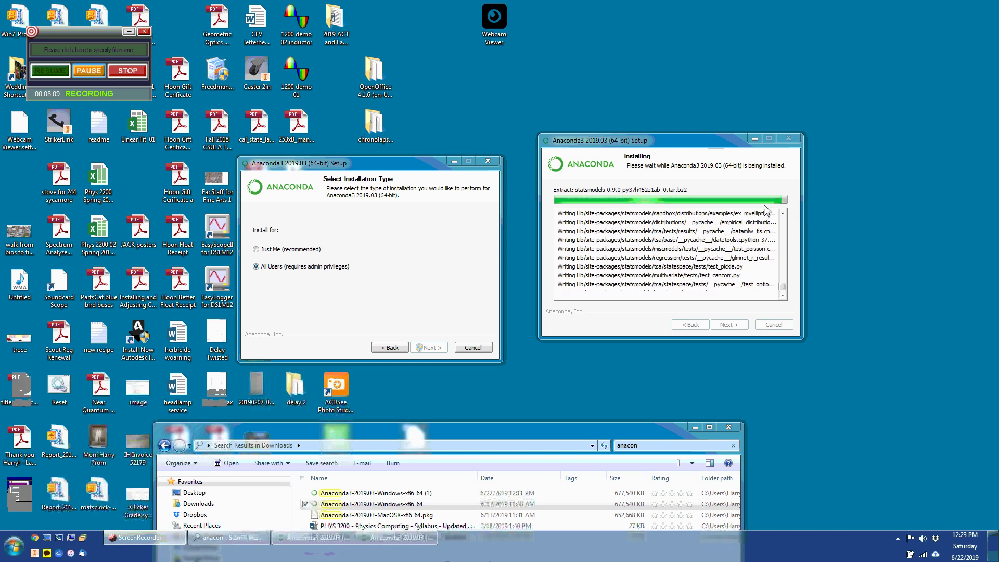
pyautogui.moveTo(693, 139); pyautogui.dragTo(675, 119)
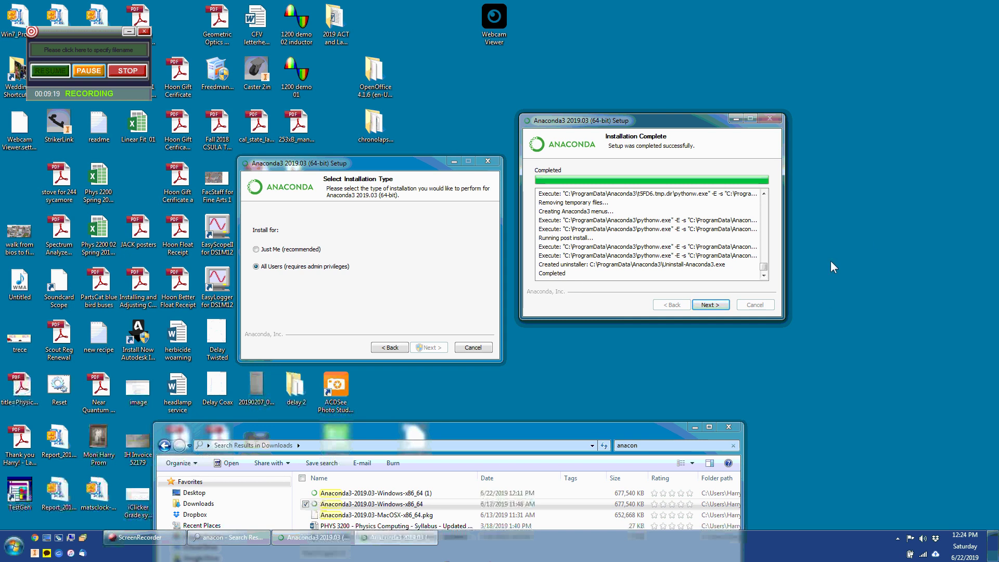
# Continue past the completion and JetBrains pages, turn off both "Learn more about Anaconda Cloud" and "Learn how to get started with Anaconda", and finish setup
pyautogui.click(706, 308)
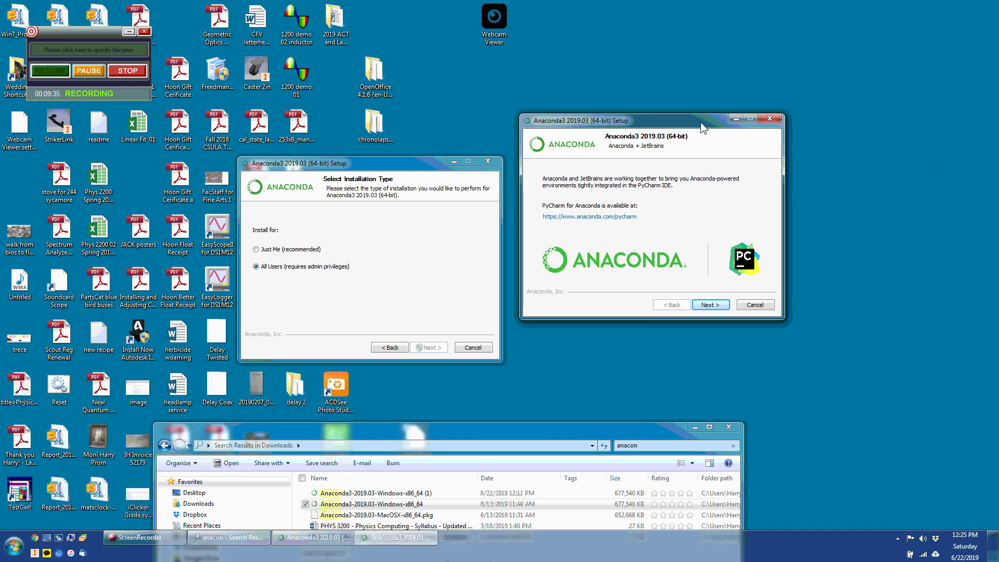
pyautogui.moveTo(701, 122); pyautogui.dragTo(691, 134)
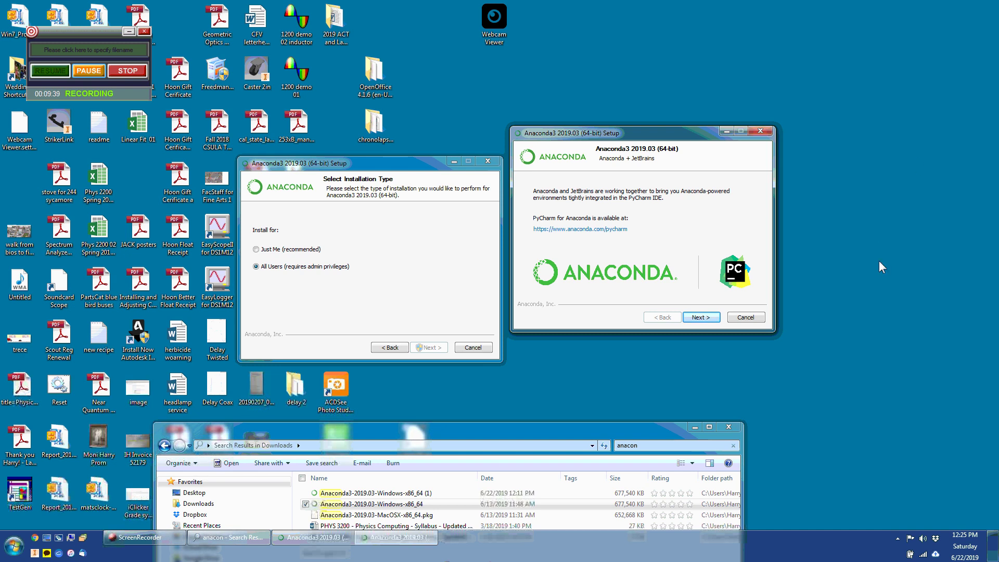
pyautogui.click(698, 319)
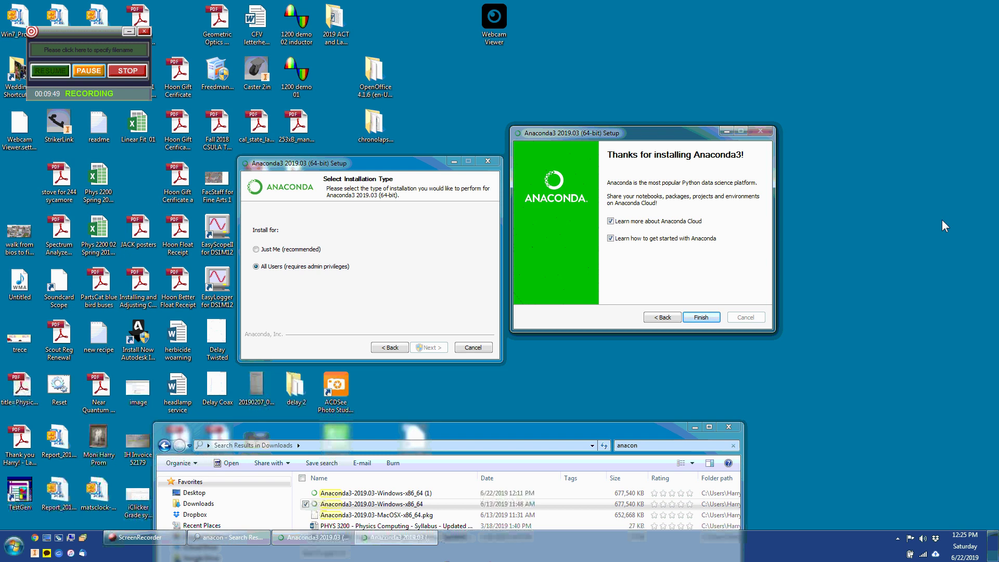
pyautogui.click(611, 222)
pyautogui.click(611, 239)
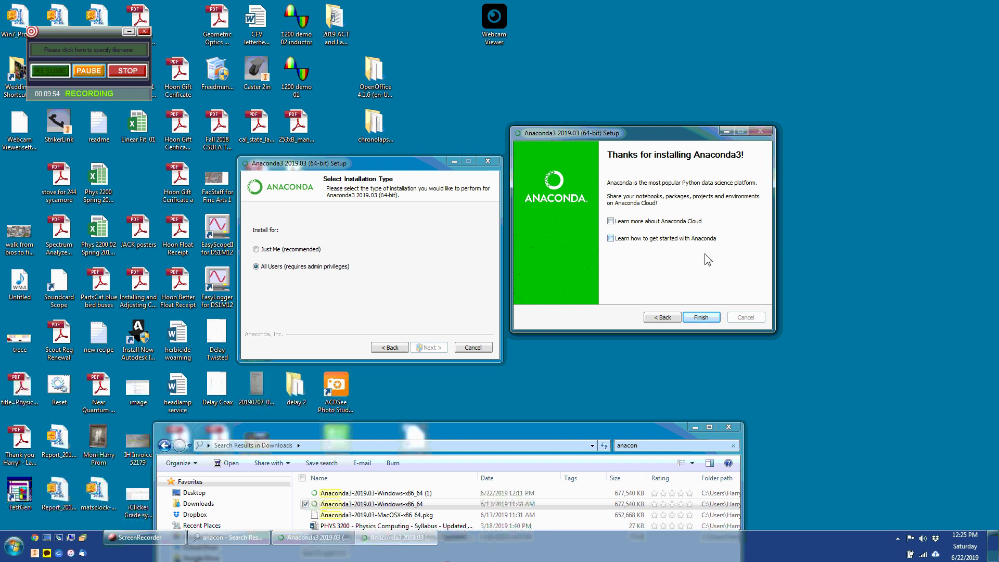
pyautogui.click(703, 318)
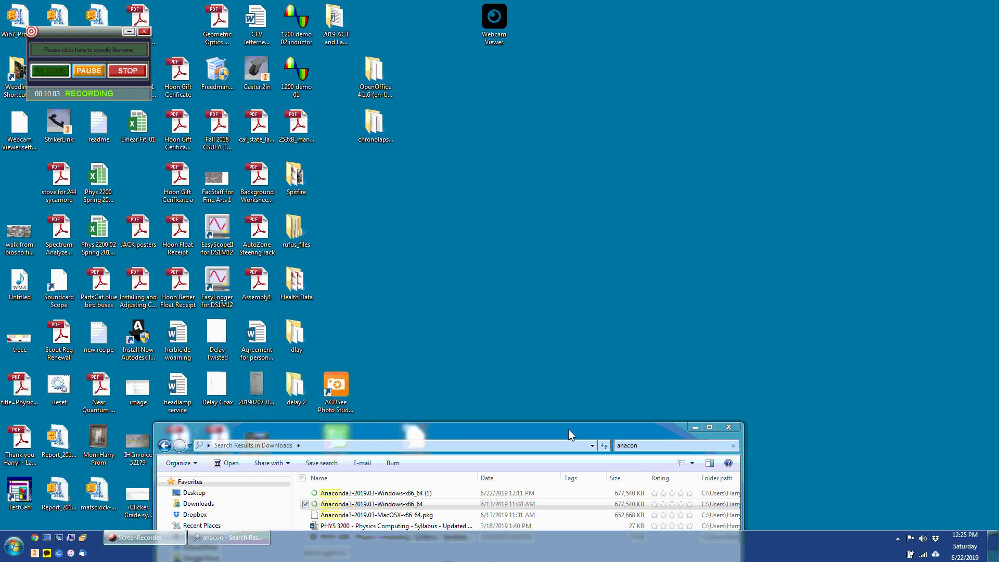
# Switch to Chrome, search Google for "anaconda windows" and open the Installing on Windows documentation page
pyautogui.moveTo(569, 429); pyautogui.dragTo(654, 91)
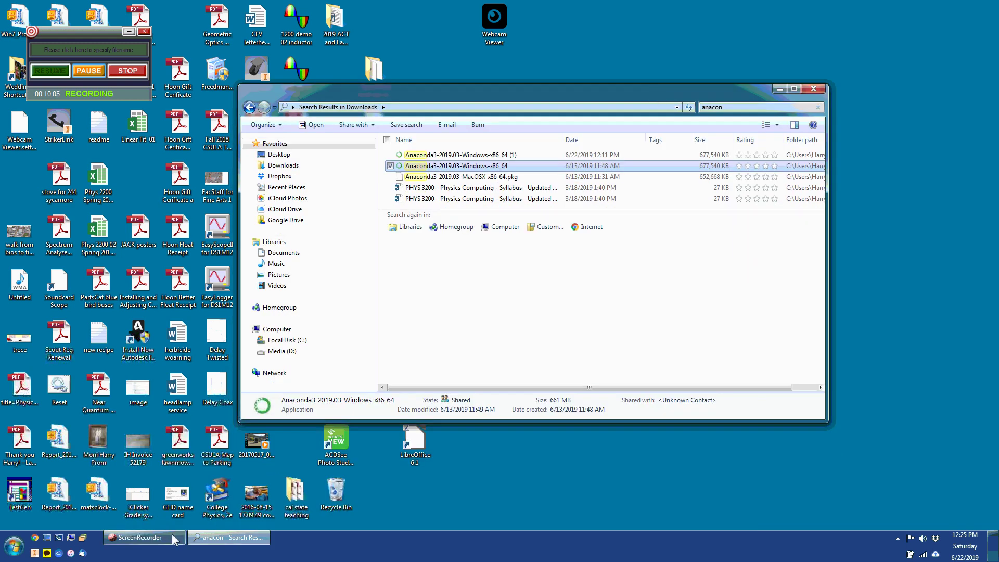
pyautogui.click(37, 539)
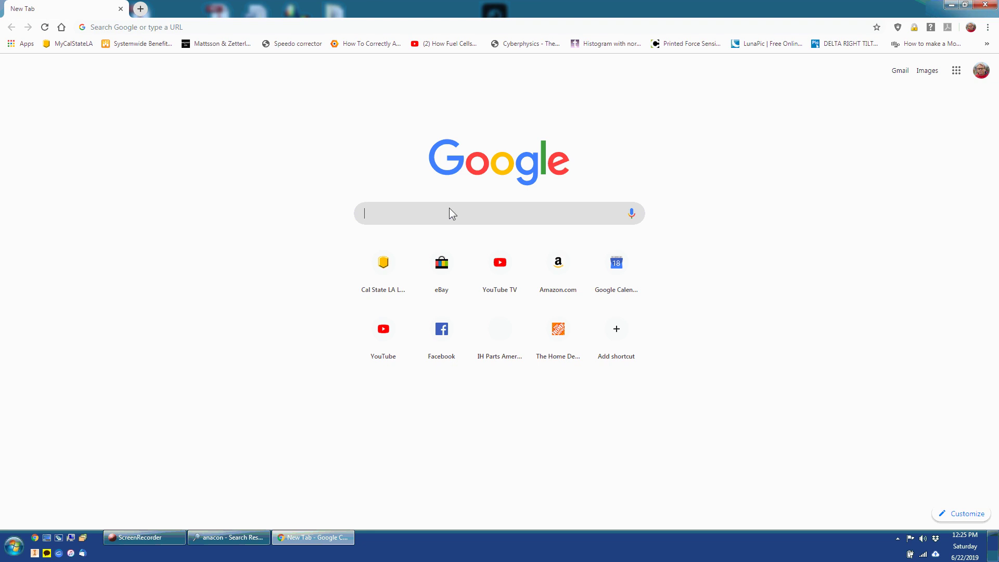
pyautogui.write('anaconda windows')
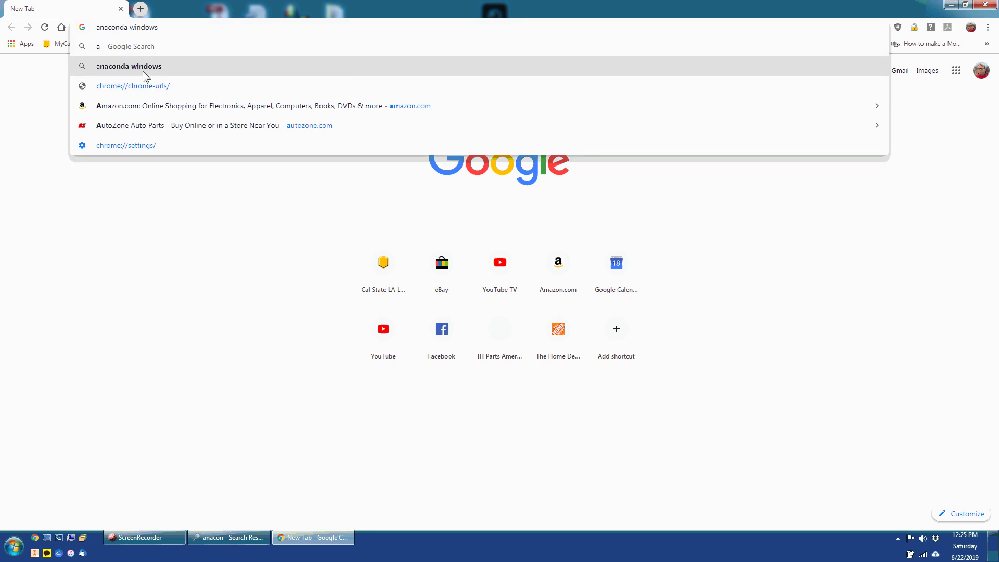
pyautogui.click(143, 71)
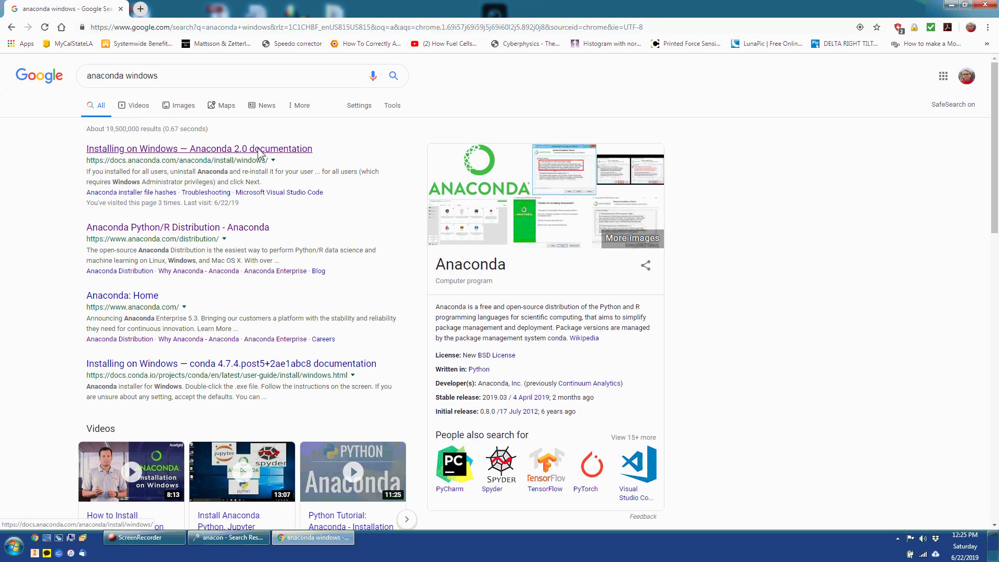
pyautogui.click(257, 149)
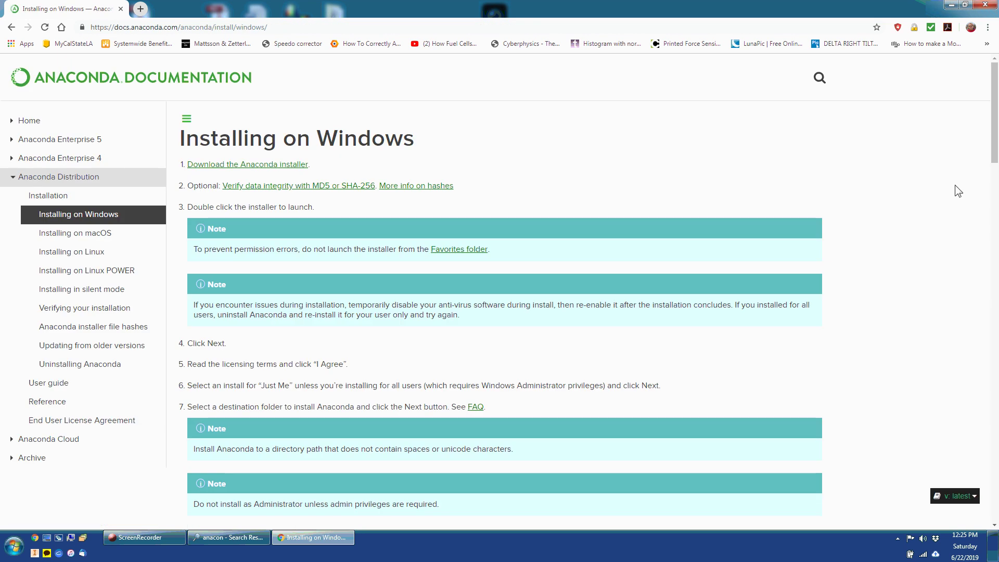
# View the verification instructions near the documentation page's end, and restore the browser to a smaller window clear of the recorder
pyautogui.moveTo(994, 115); pyautogui.dragTo(995, 478)
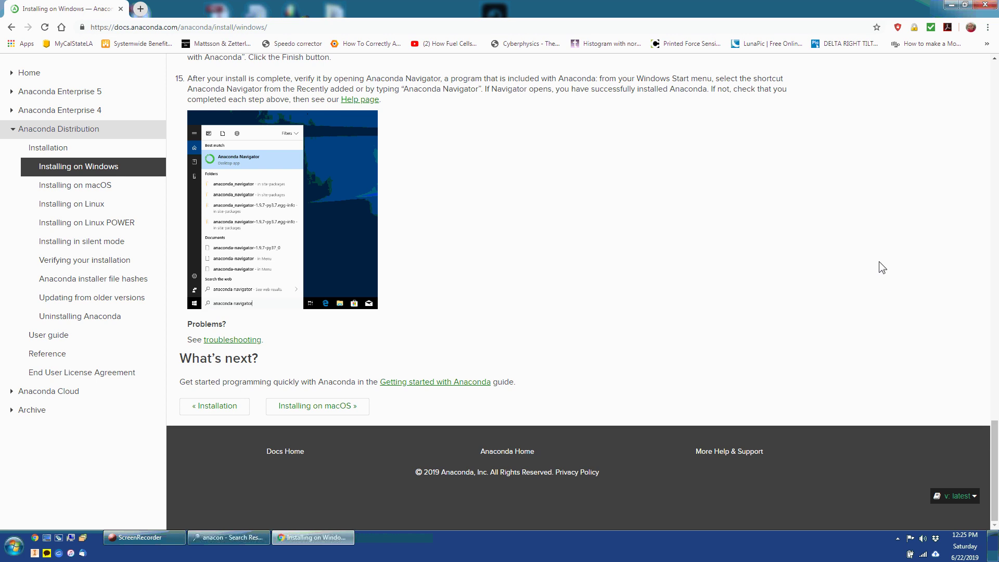
pyautogui.click(175, 30)
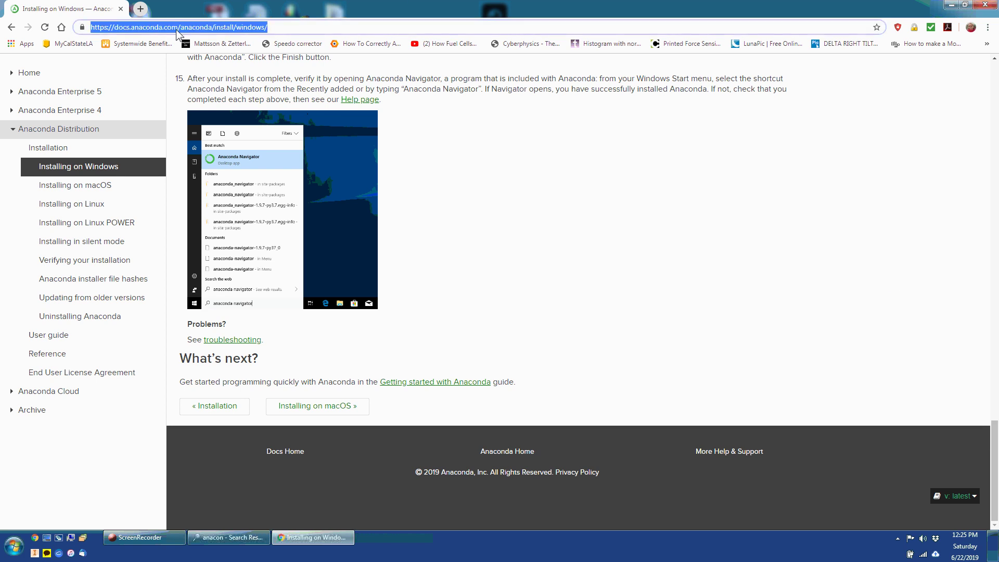
pyautogui.doubleClick(300, 10)
pyautogui.moveTo(412, 96); pyautogui.dragTo(545, 67)
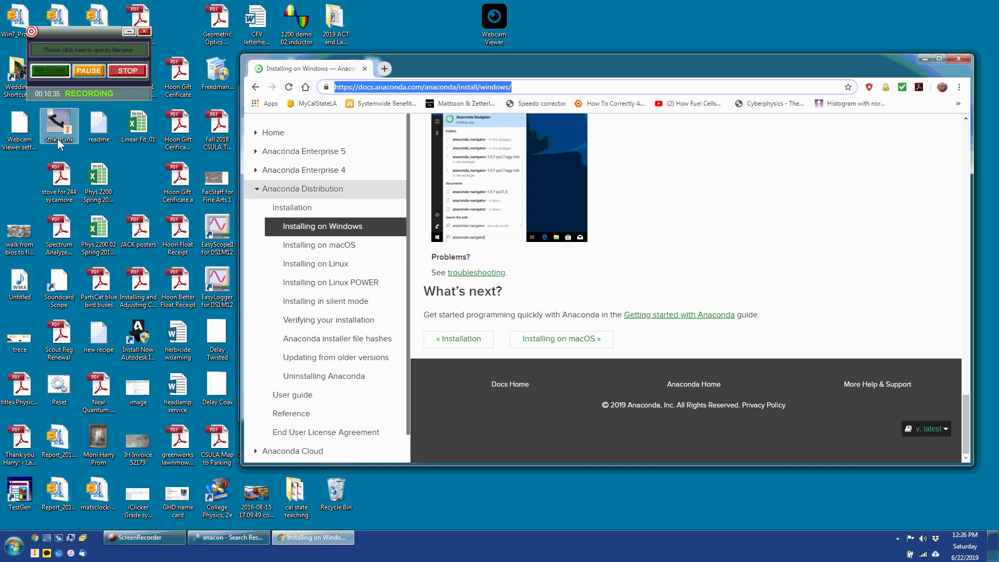